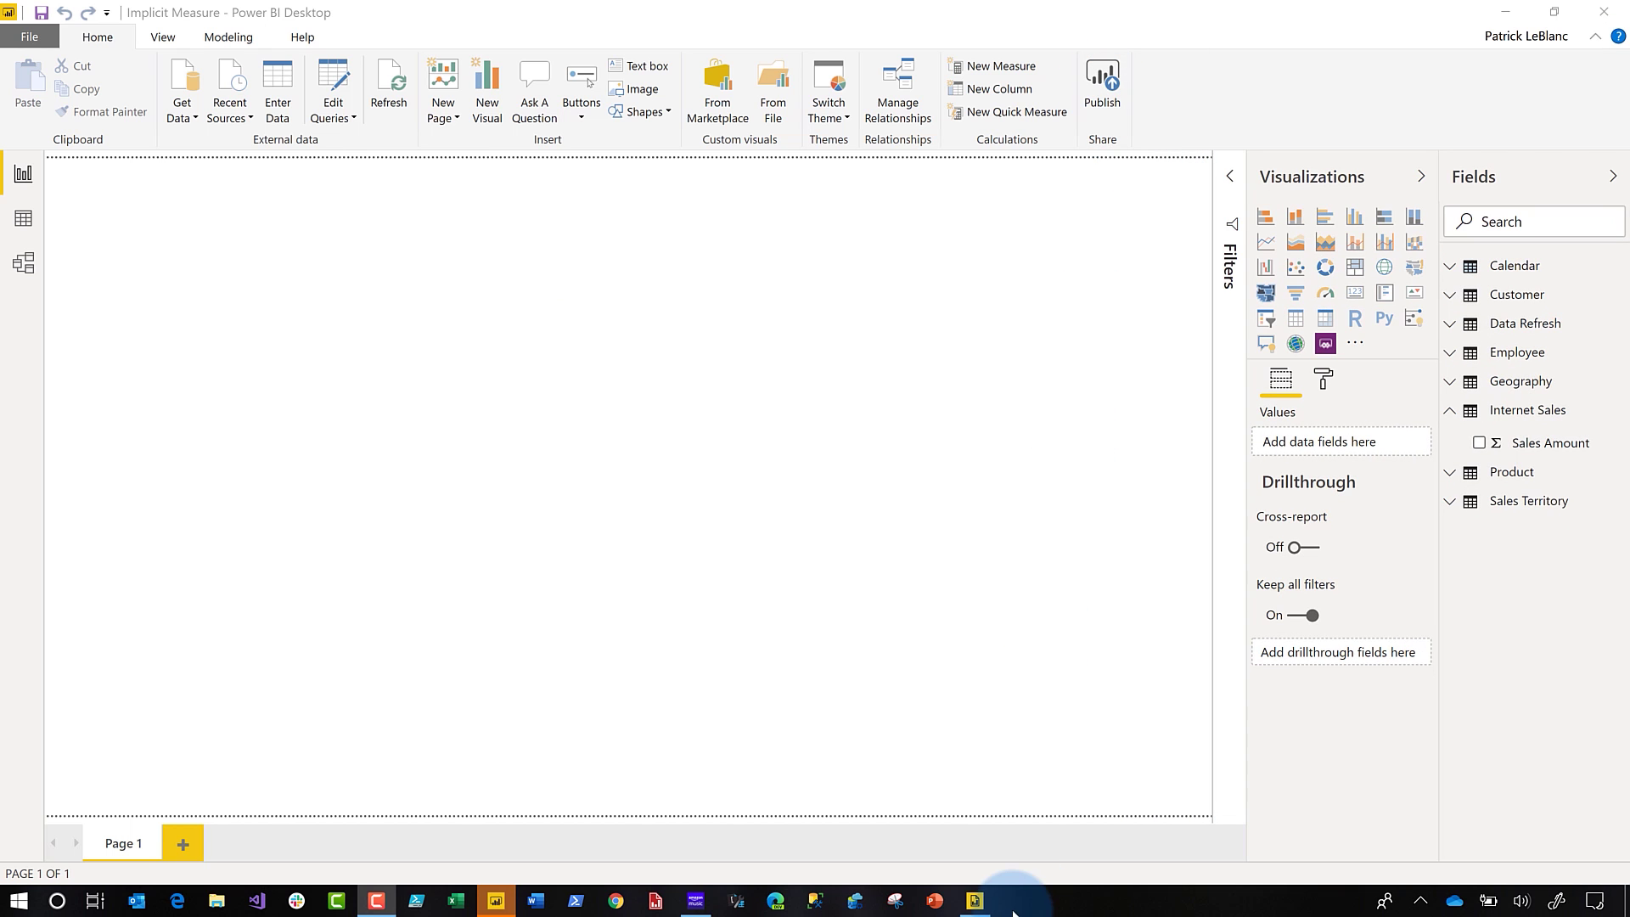
Step: Bring the untitled Power BI Report Builder report to the front
left_click(985, 905)
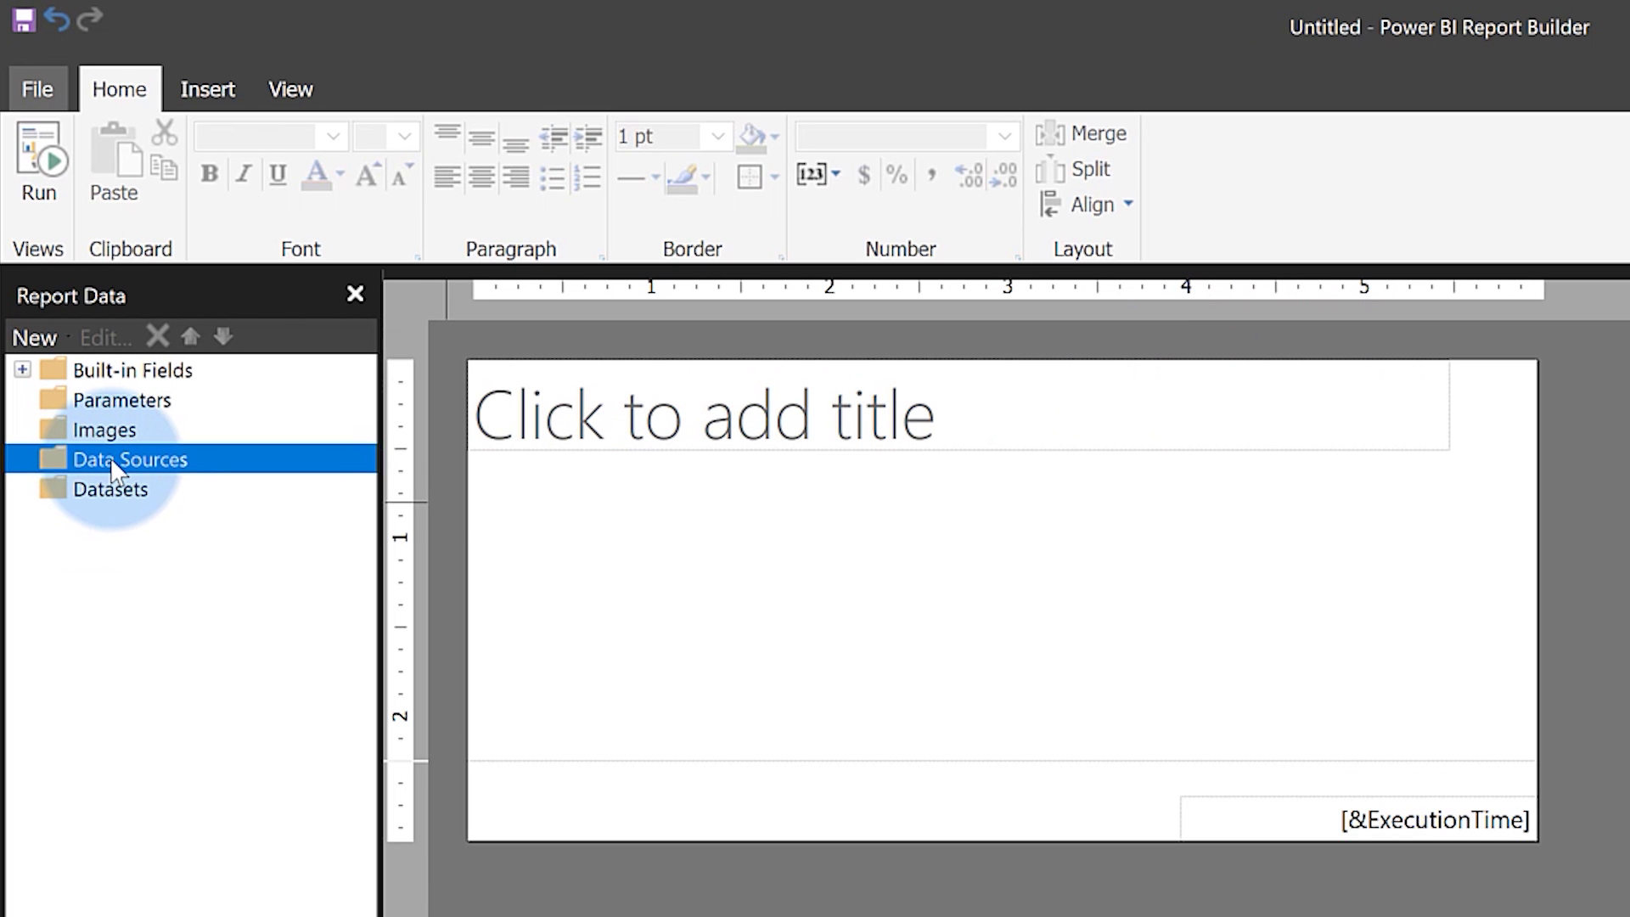
Step: Add a Power BI dataset connection to Implicit Measure from the Videos workspace
right_click(113, 470)
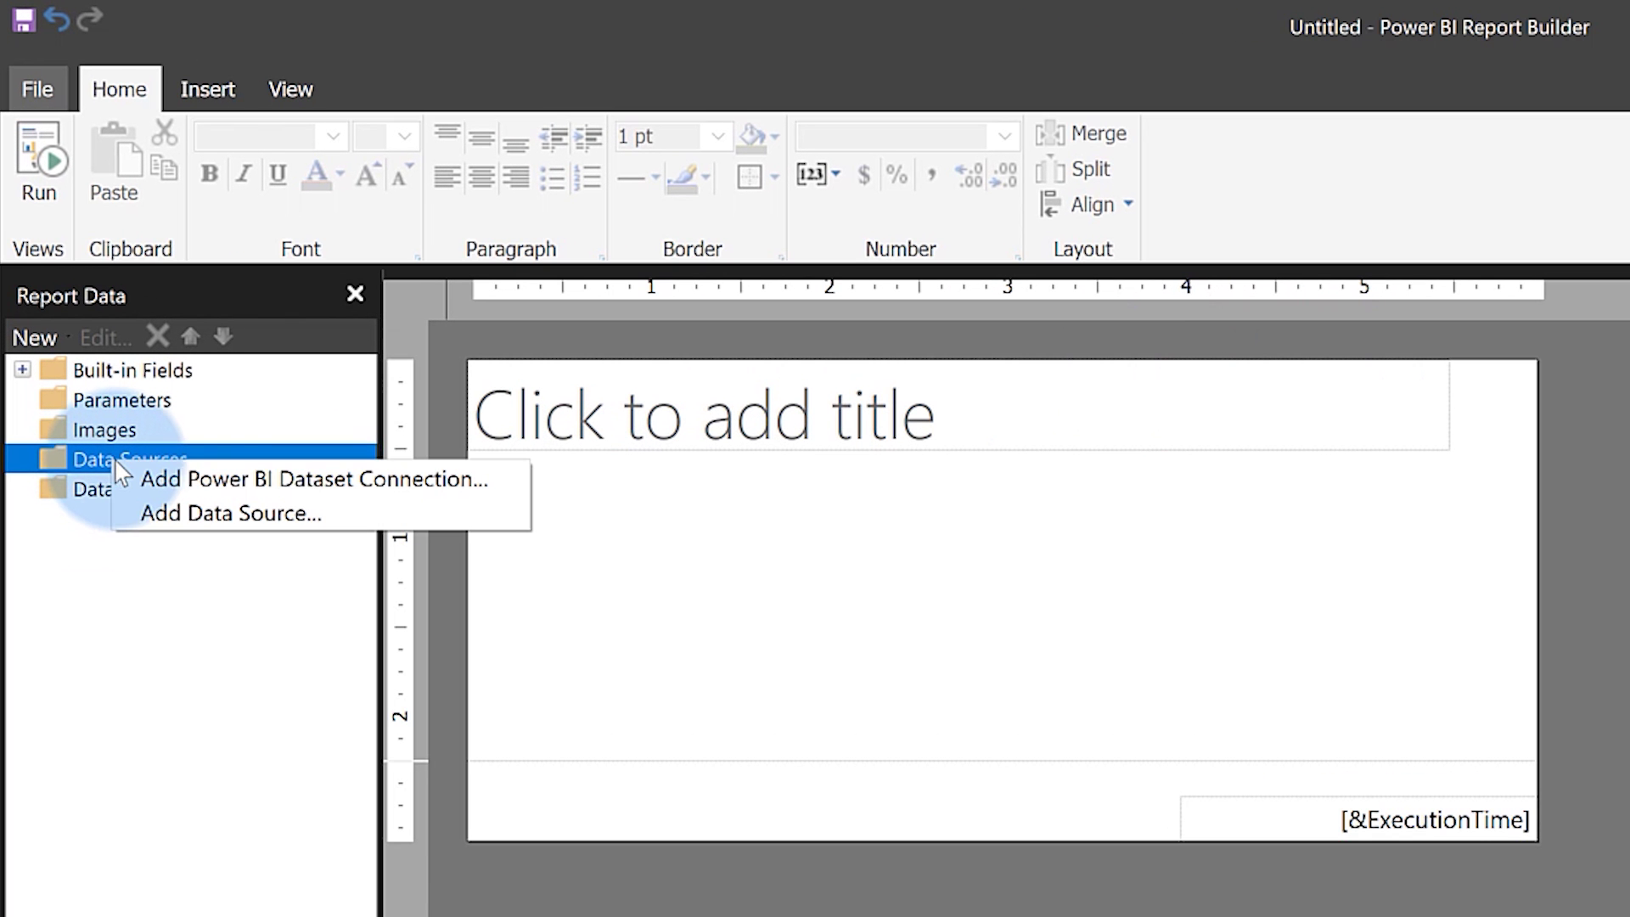
left_click(354, 470)
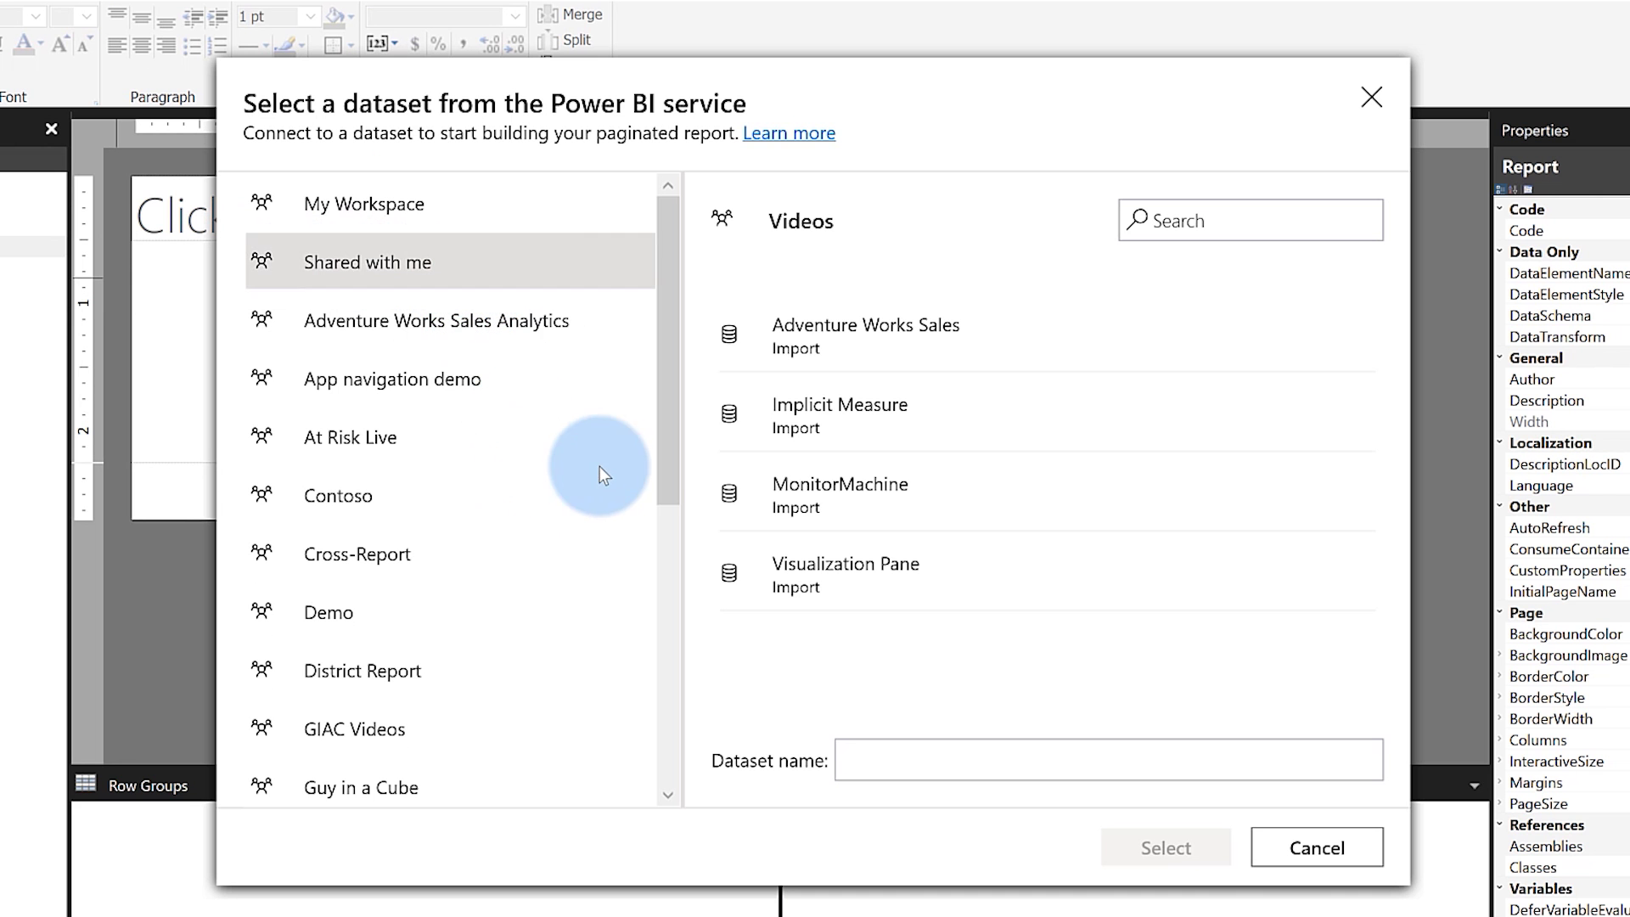
left_click_drag(666, 425, 668, 774)
left_click(363, 680)
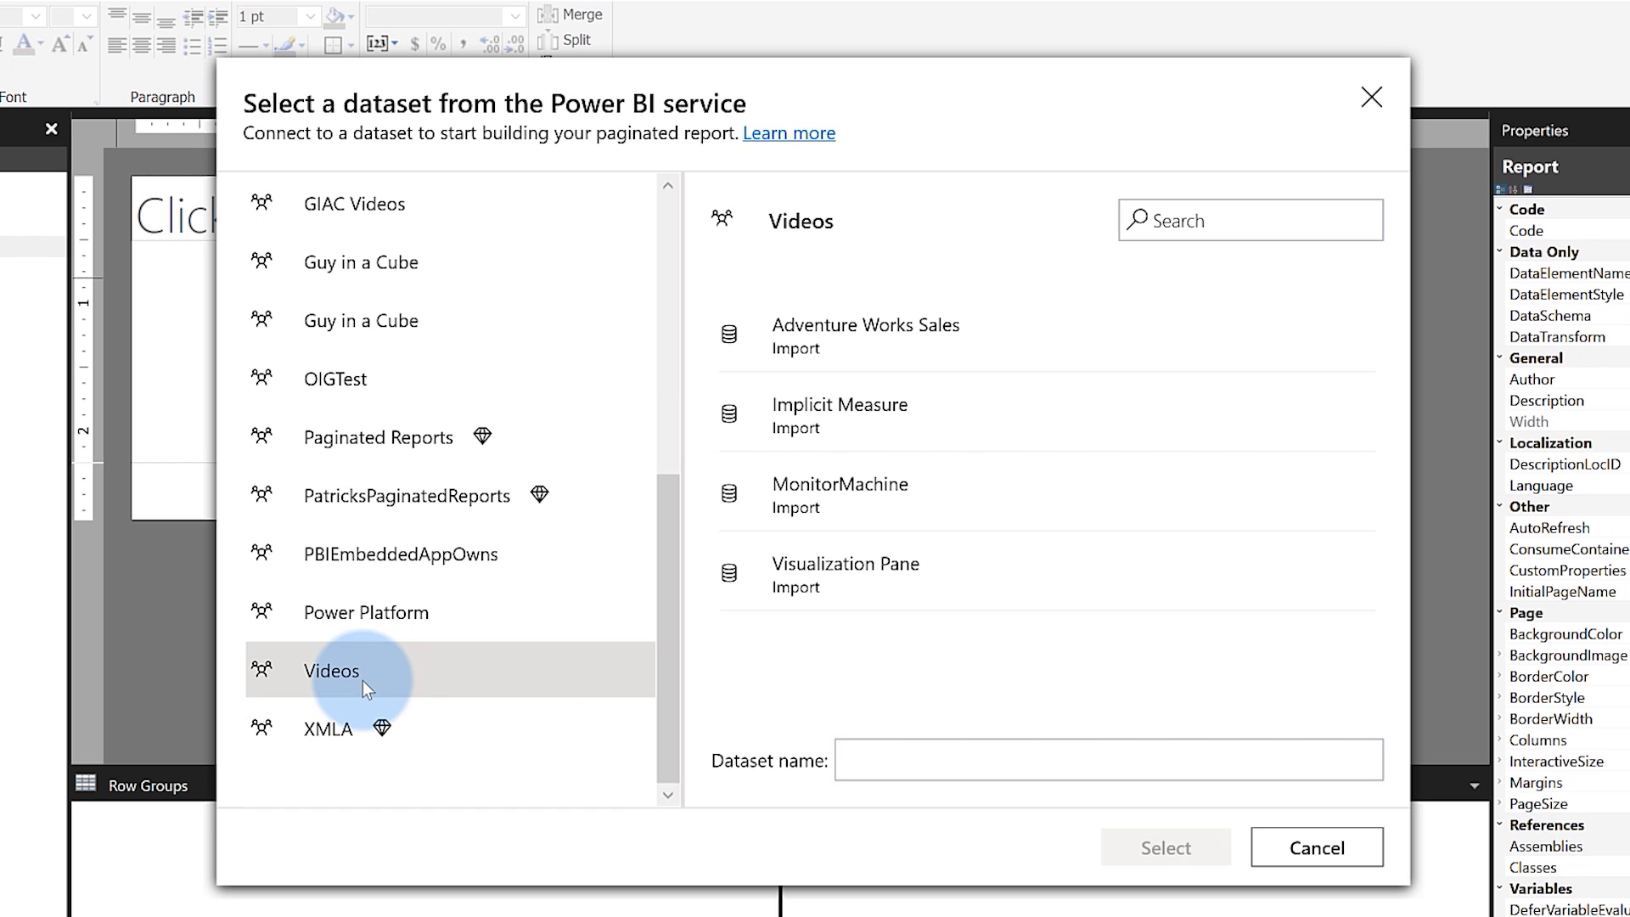
left_click(870, 419)
left_click(1179, 853)
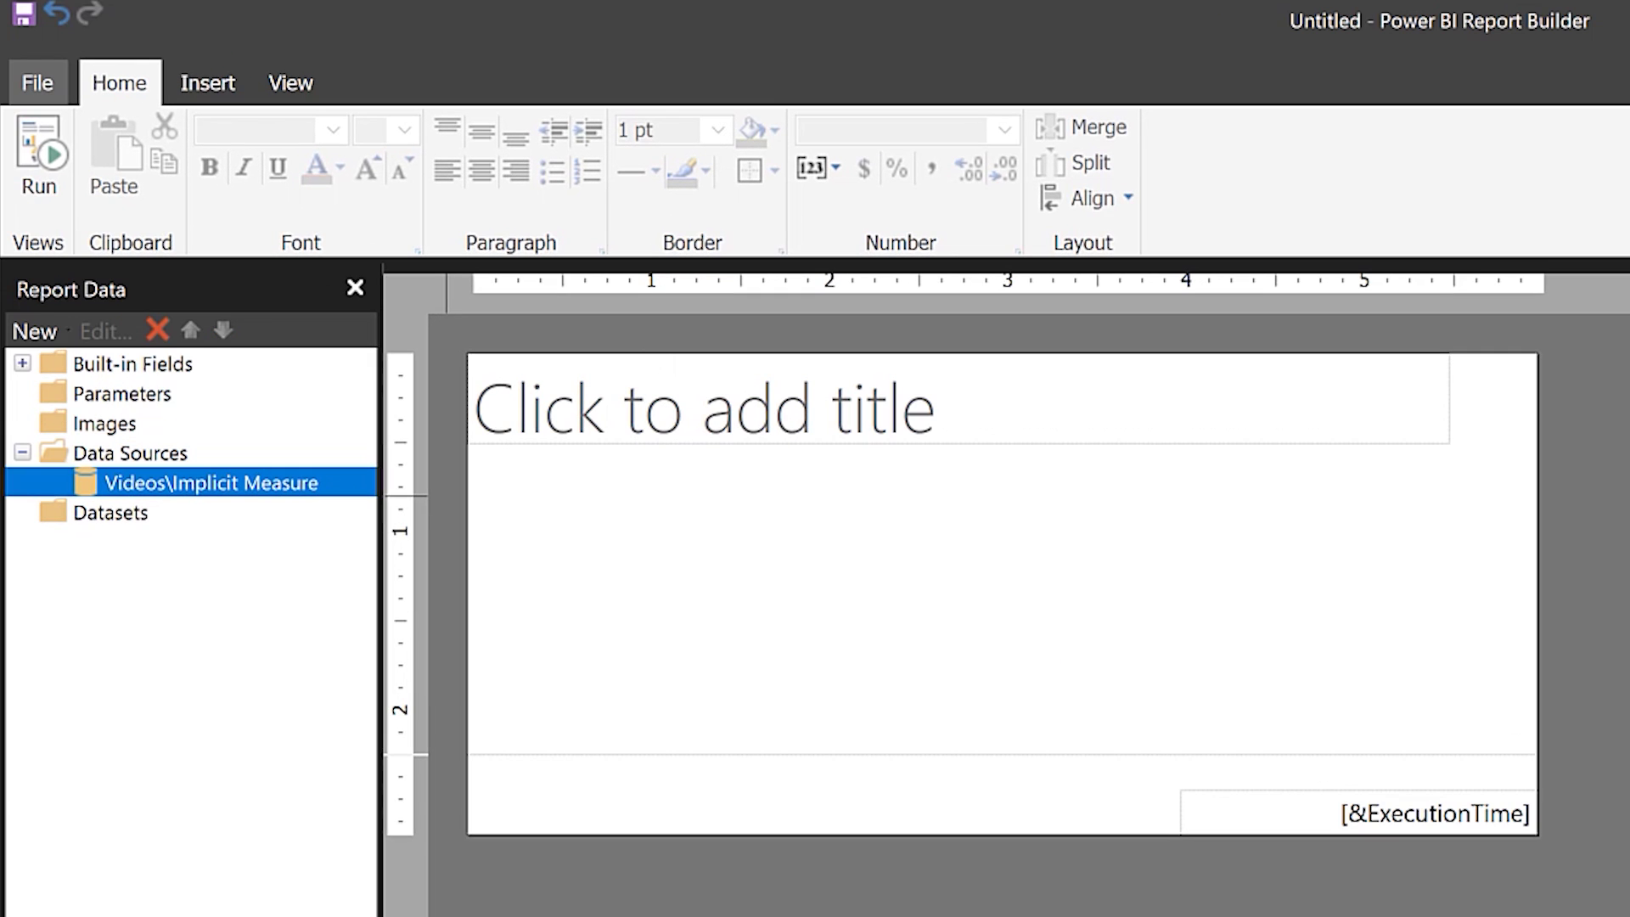
Step: Add a dataset on the Videos\Implicit Measure source and open its Query Designer
right_click(129, 477)
left_click(200, 493)
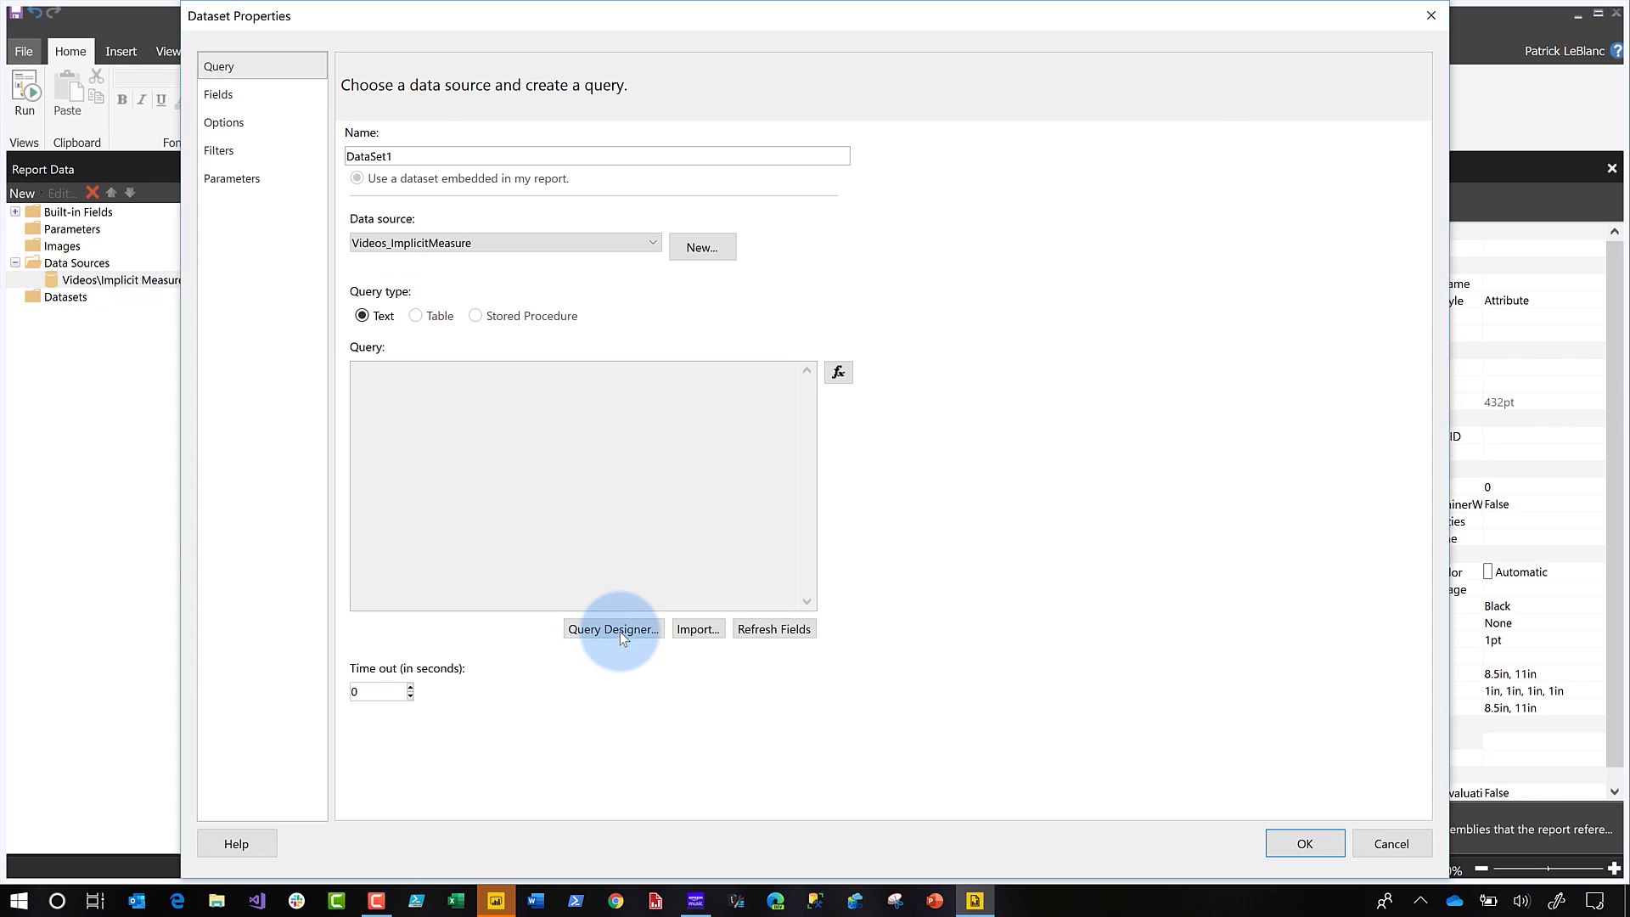
left_click(613, 629)
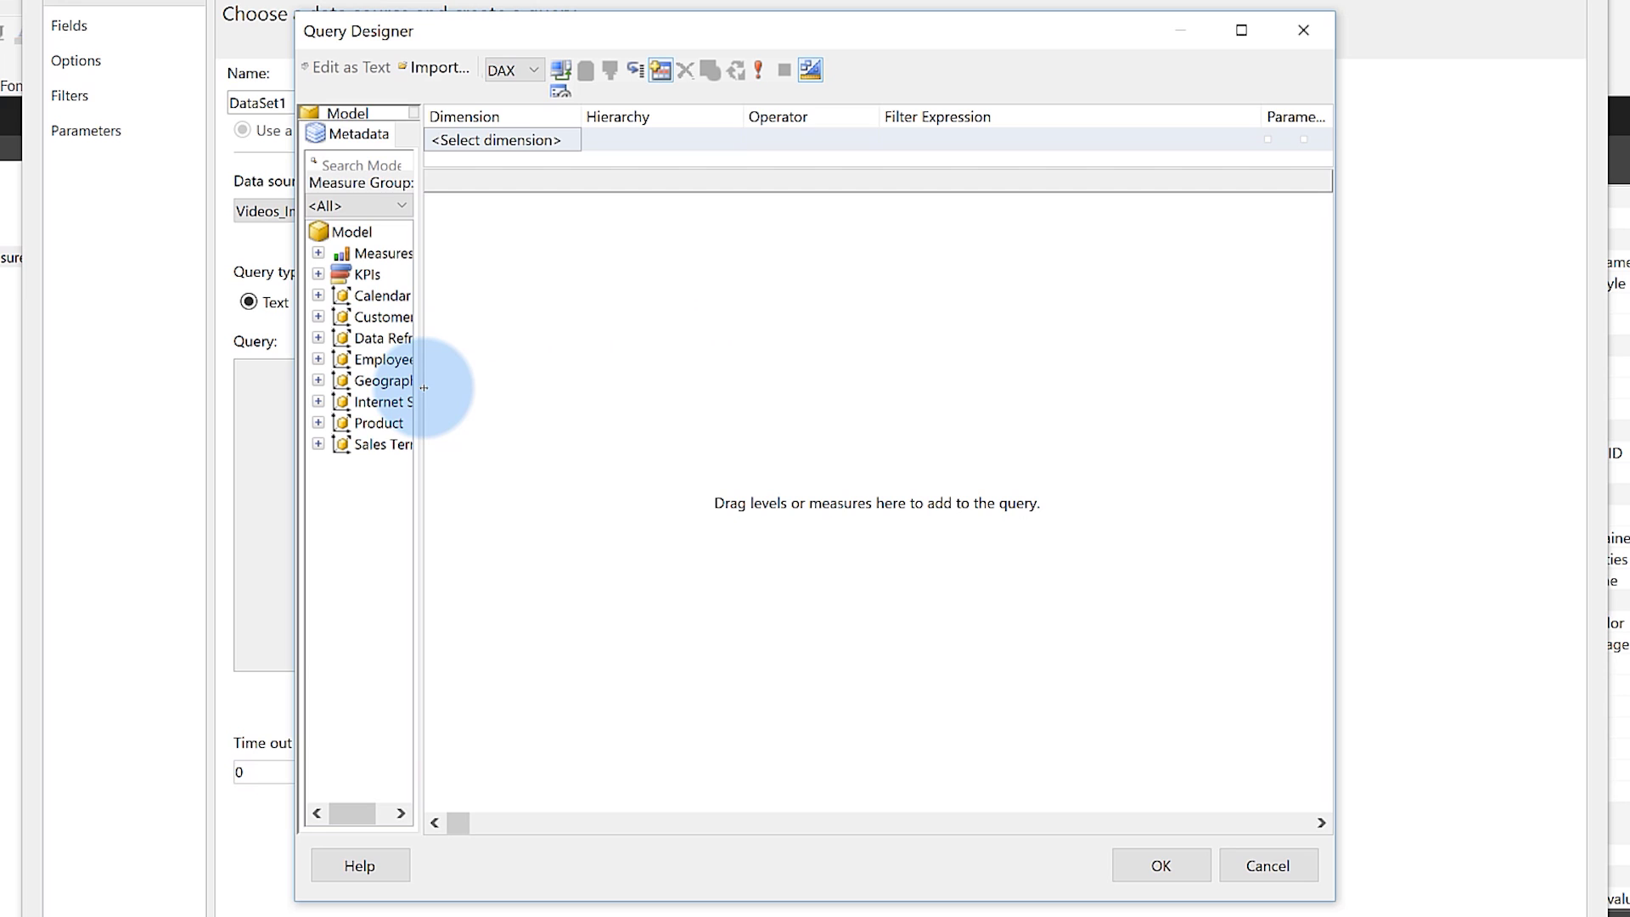
Step: Expand Measures in the Query Designer, find no measures, and return to Power BI Desktop
left_click_drag(418, 384, 636, 341)
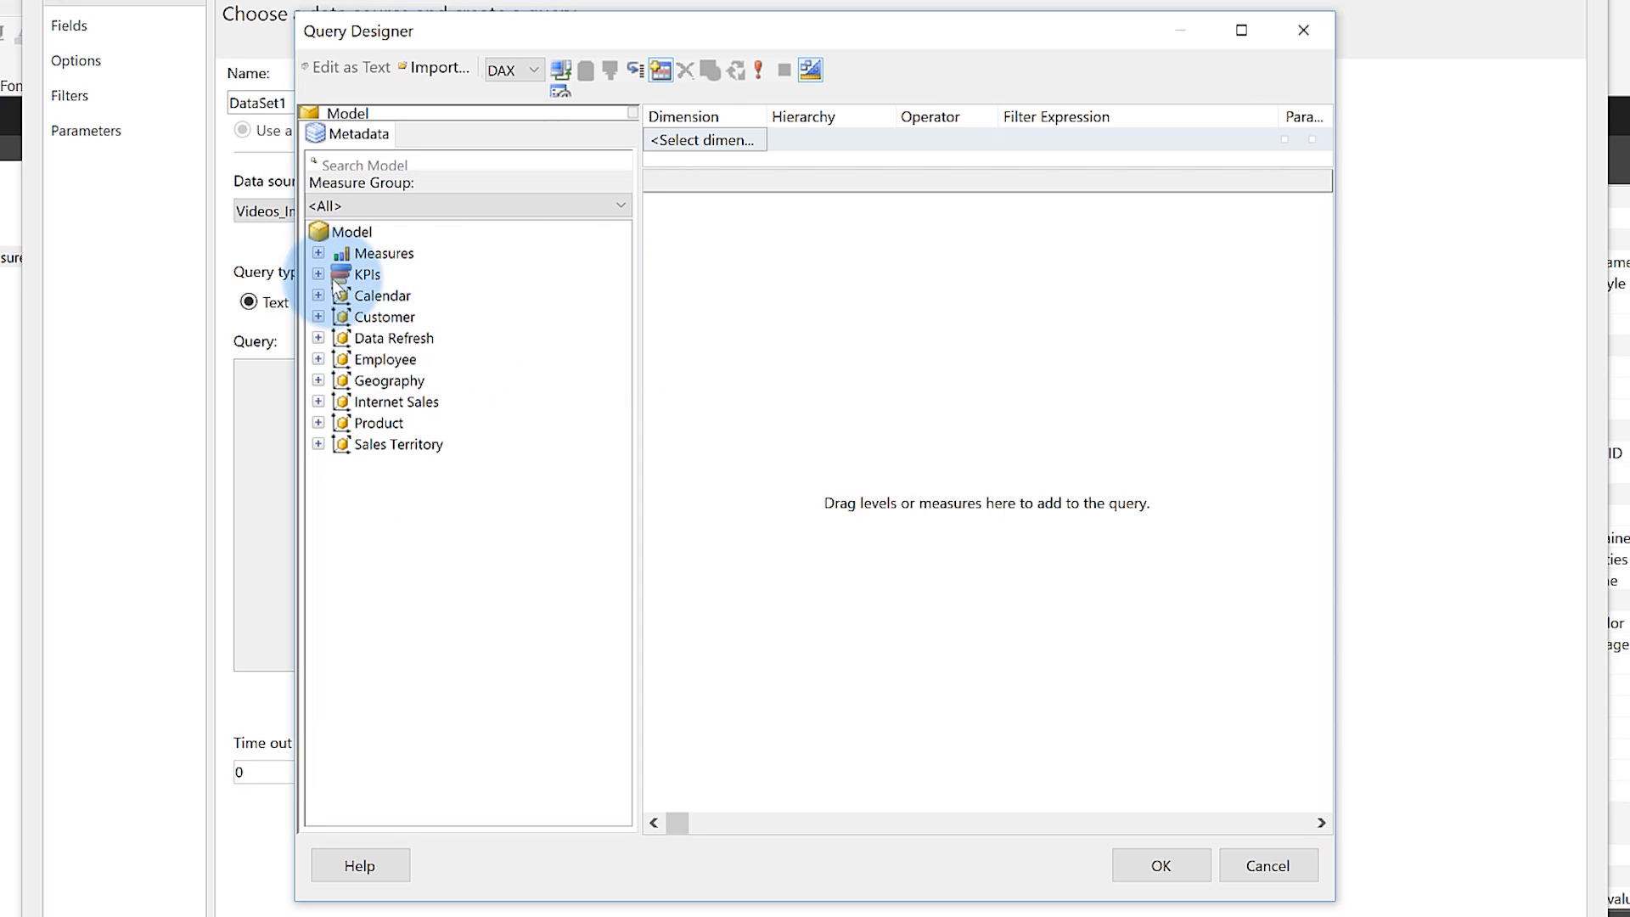
left_click(320, 253)
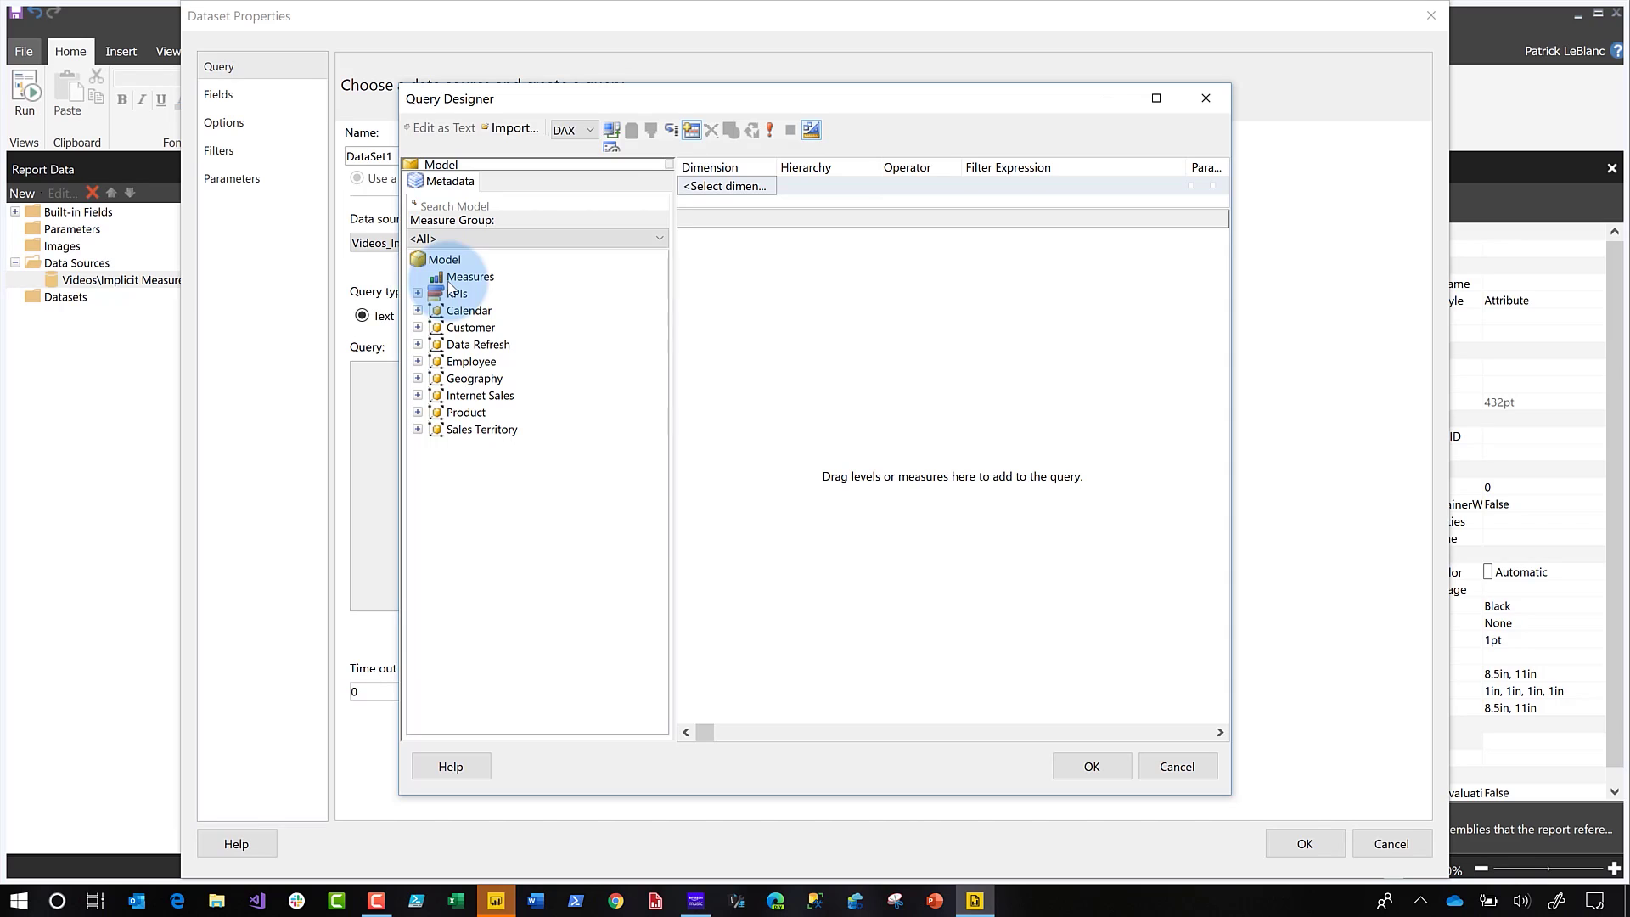
left_click(501, 905)
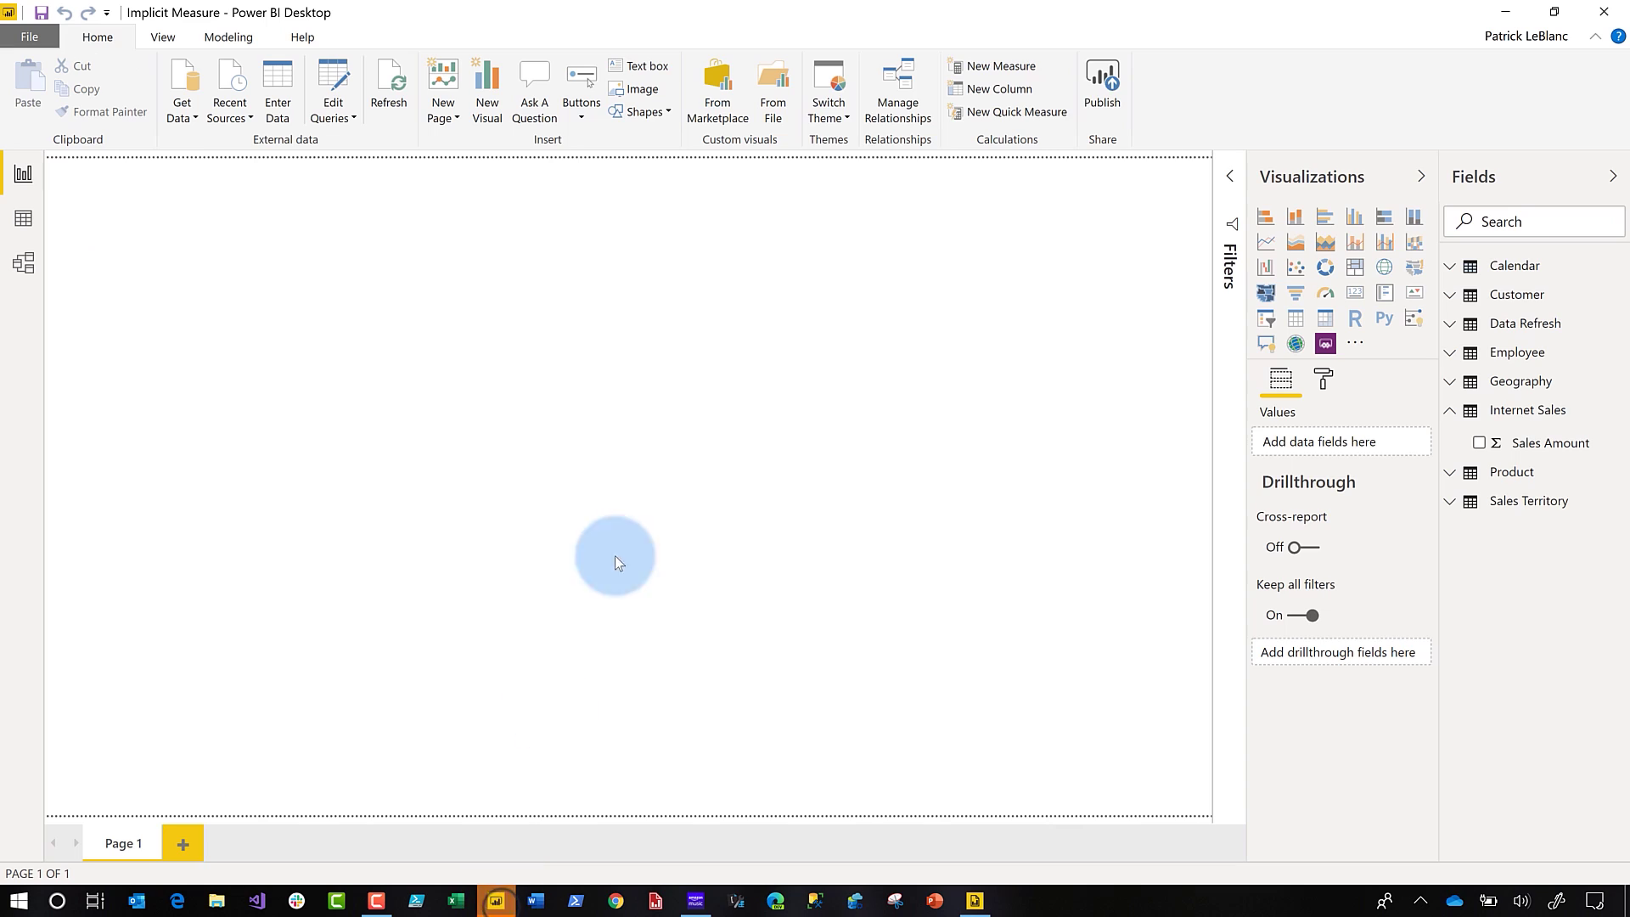
Step: Create a Total Sales measure in Internet Sales as SUM('Internet Sales'[Sales Amount])
right_click(1491, 416)
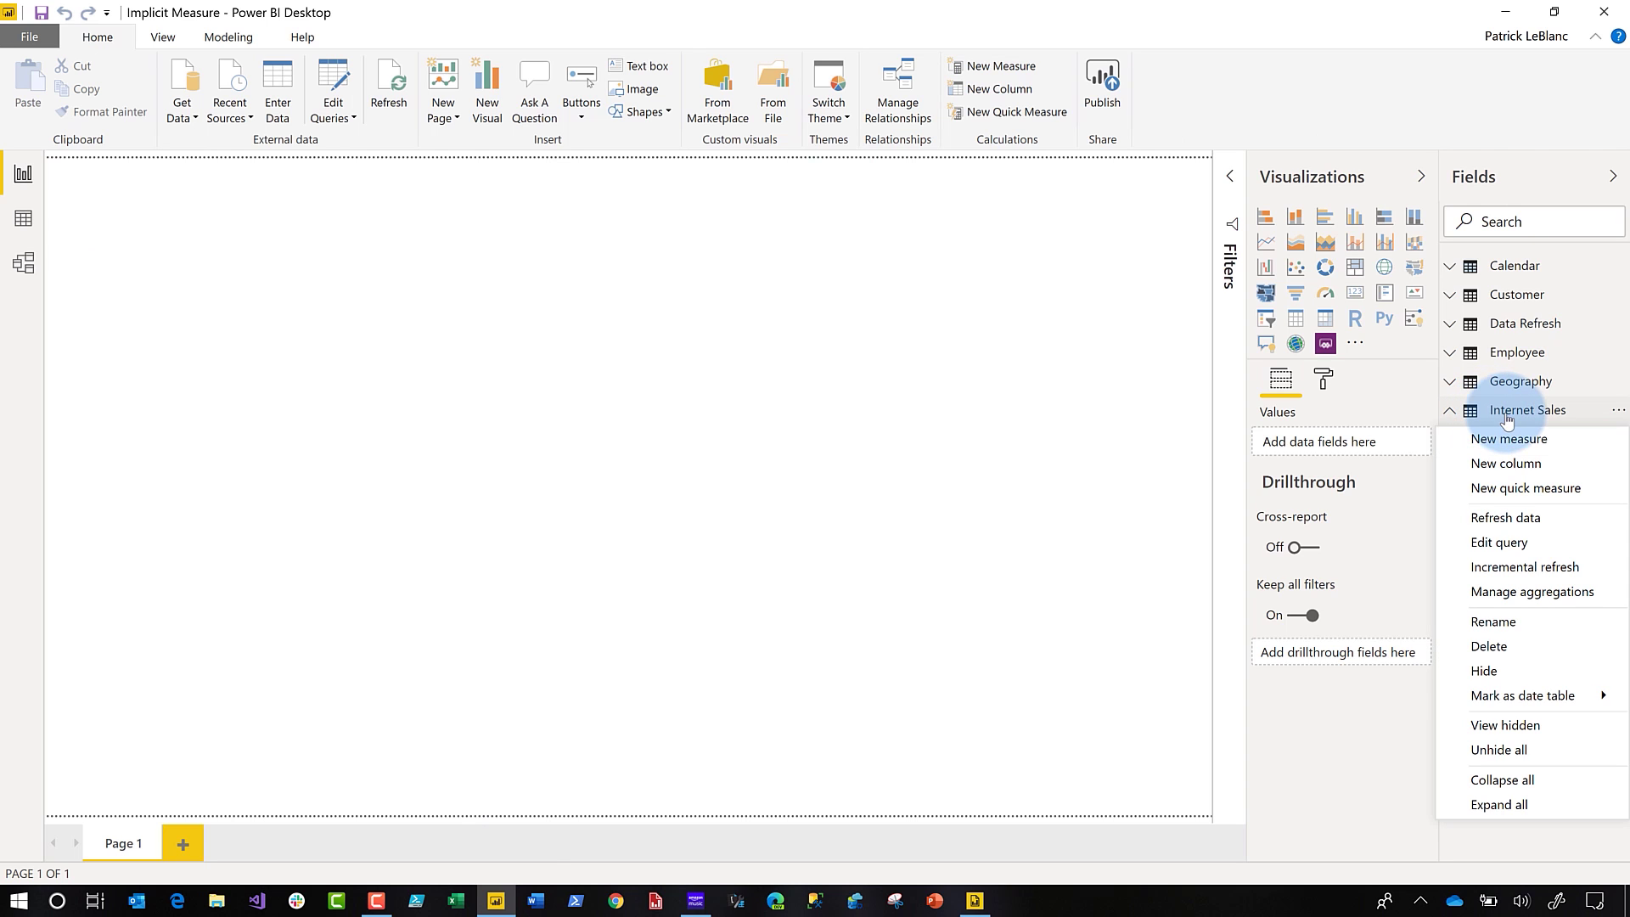
left_click(1525, 438)
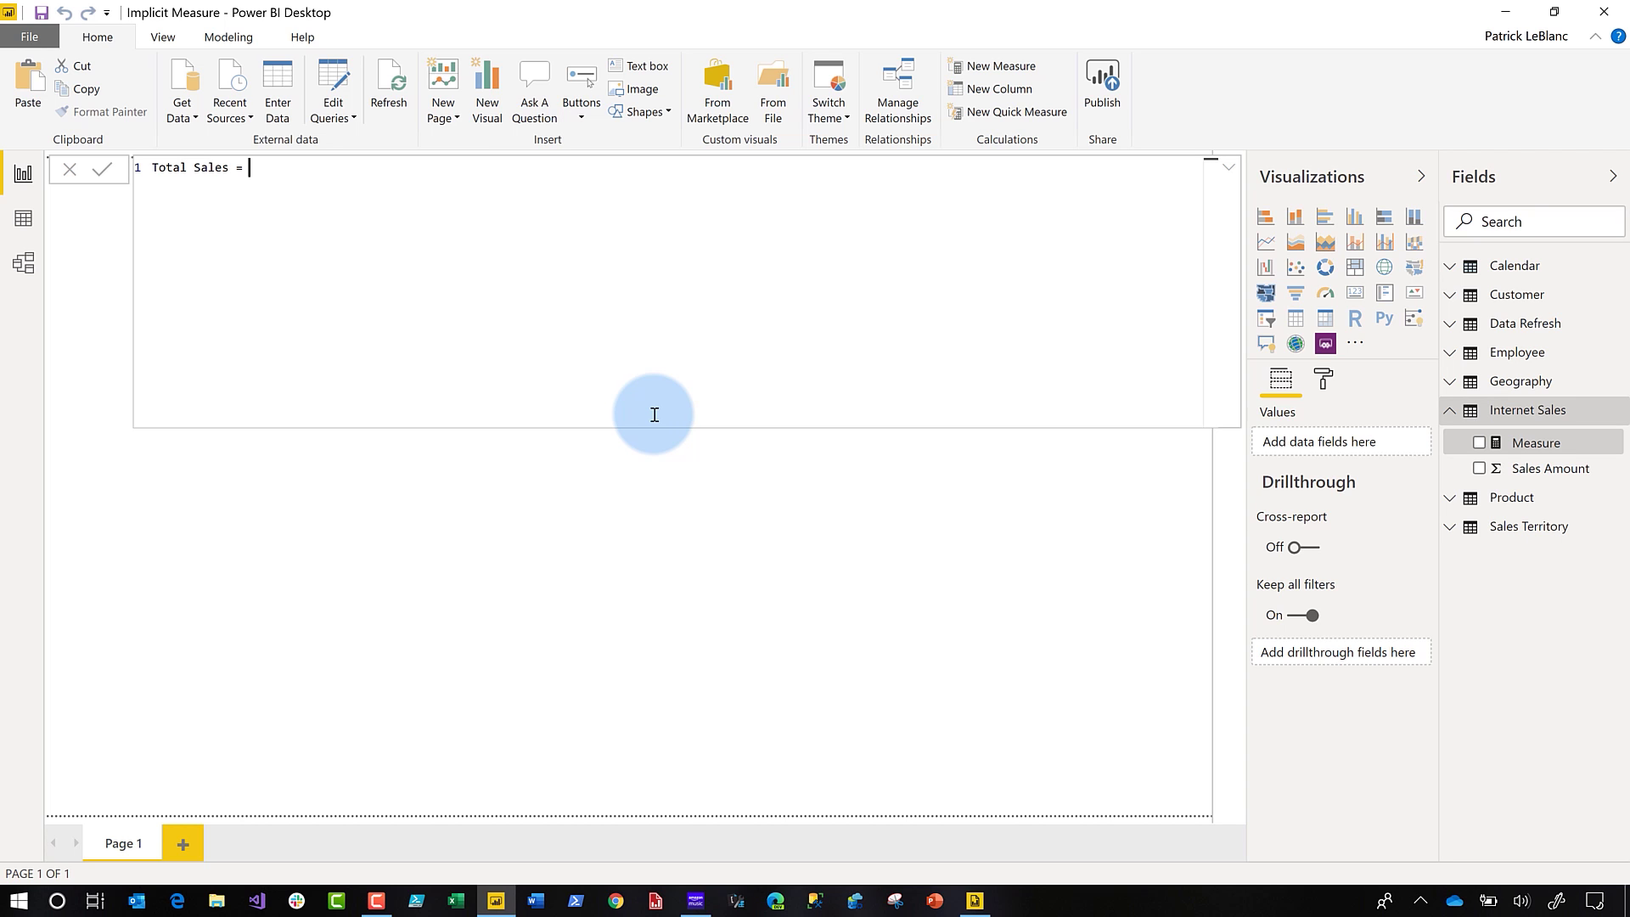
type("SUM(")
type("sales ")
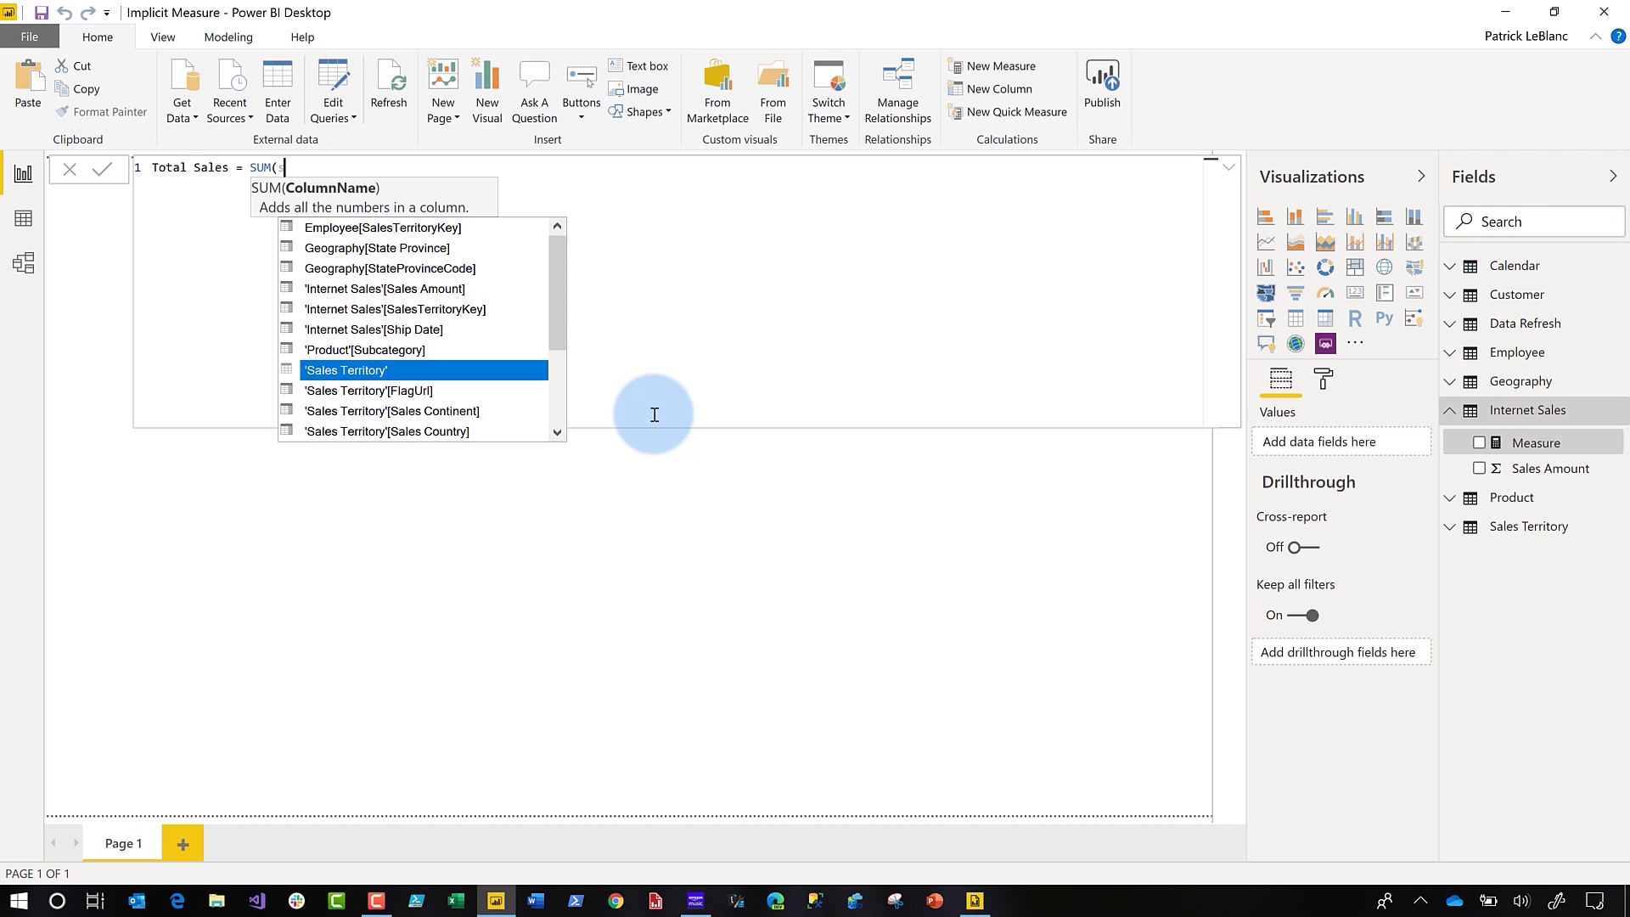
type("am")
key("Tab")
type(")")
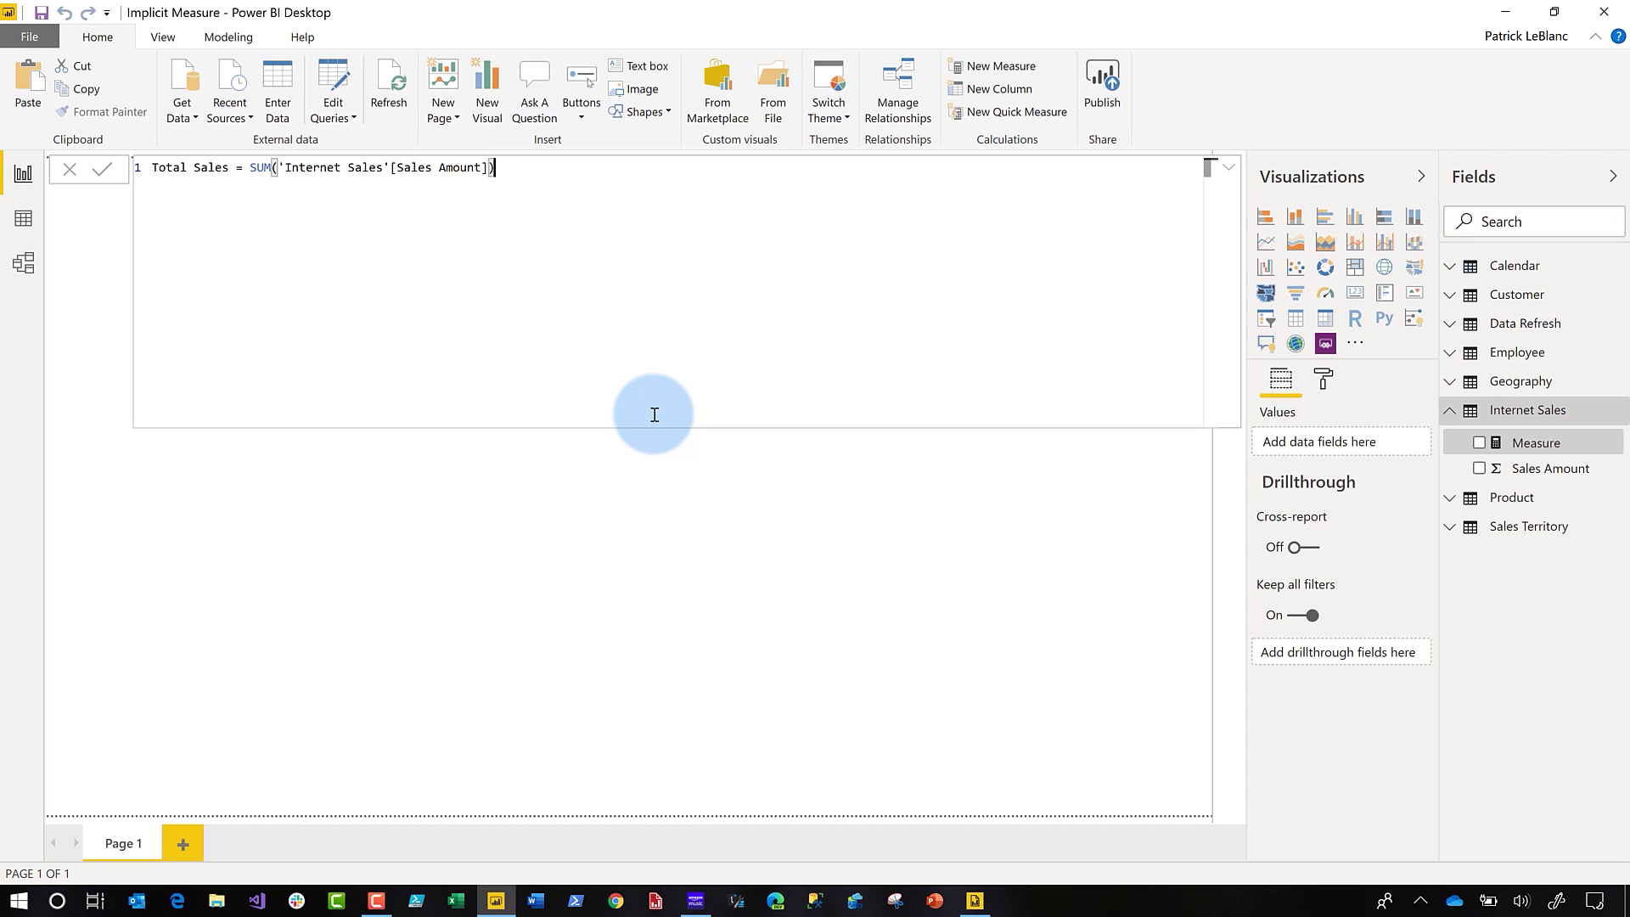
key("Return")
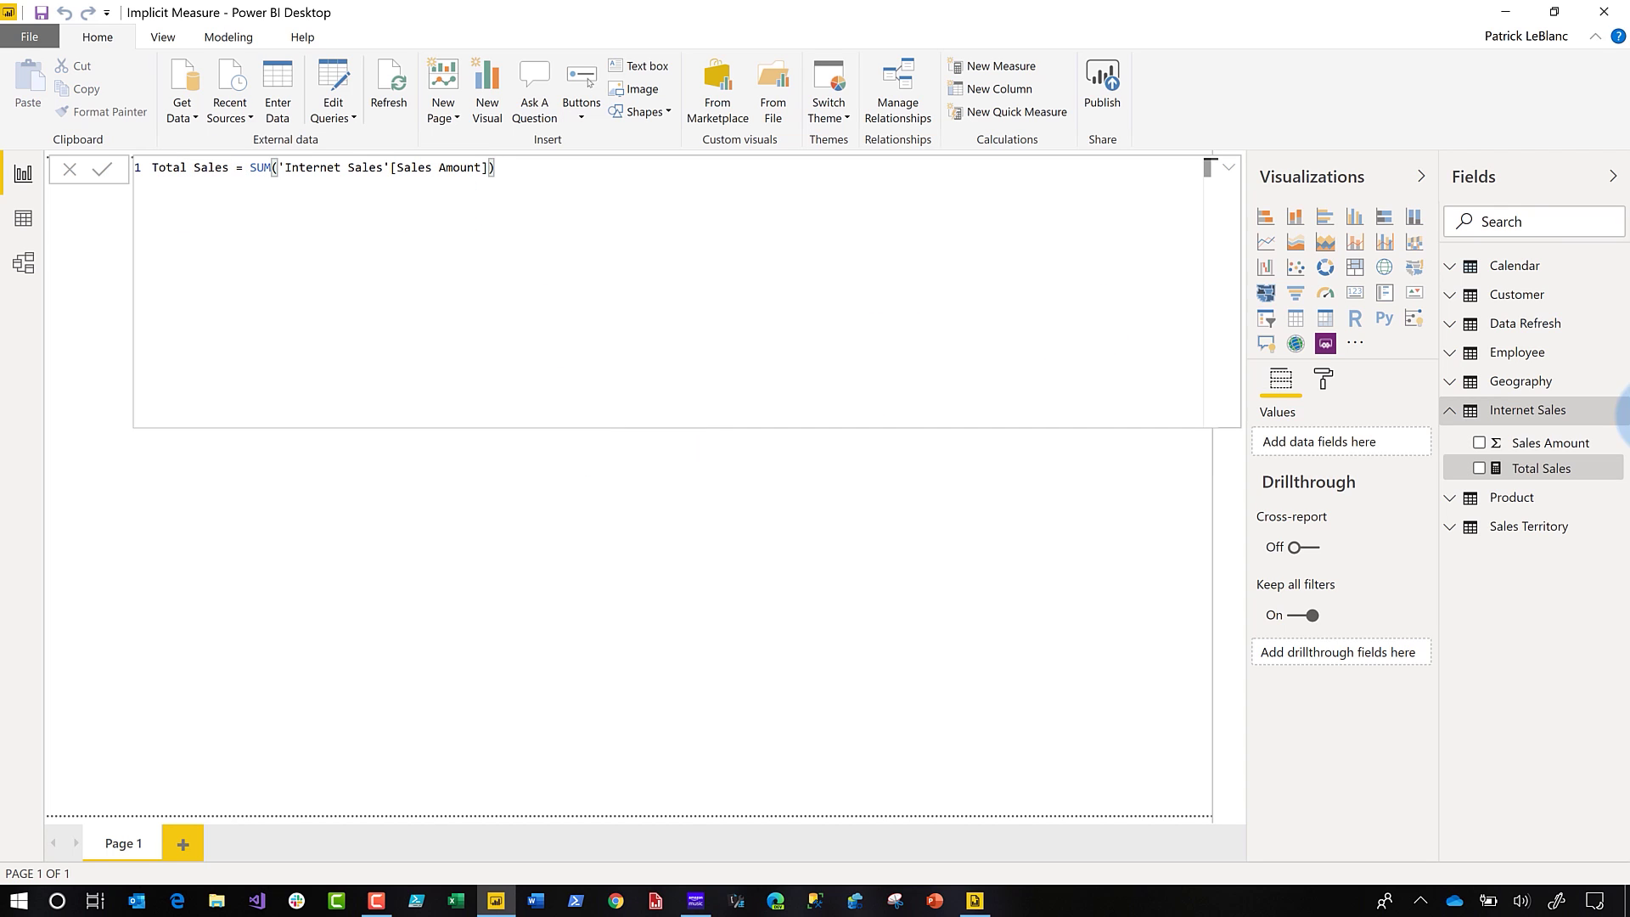
Step: Hide the Sales Amount column and start publishing the report
mouse_move(1604, 450)
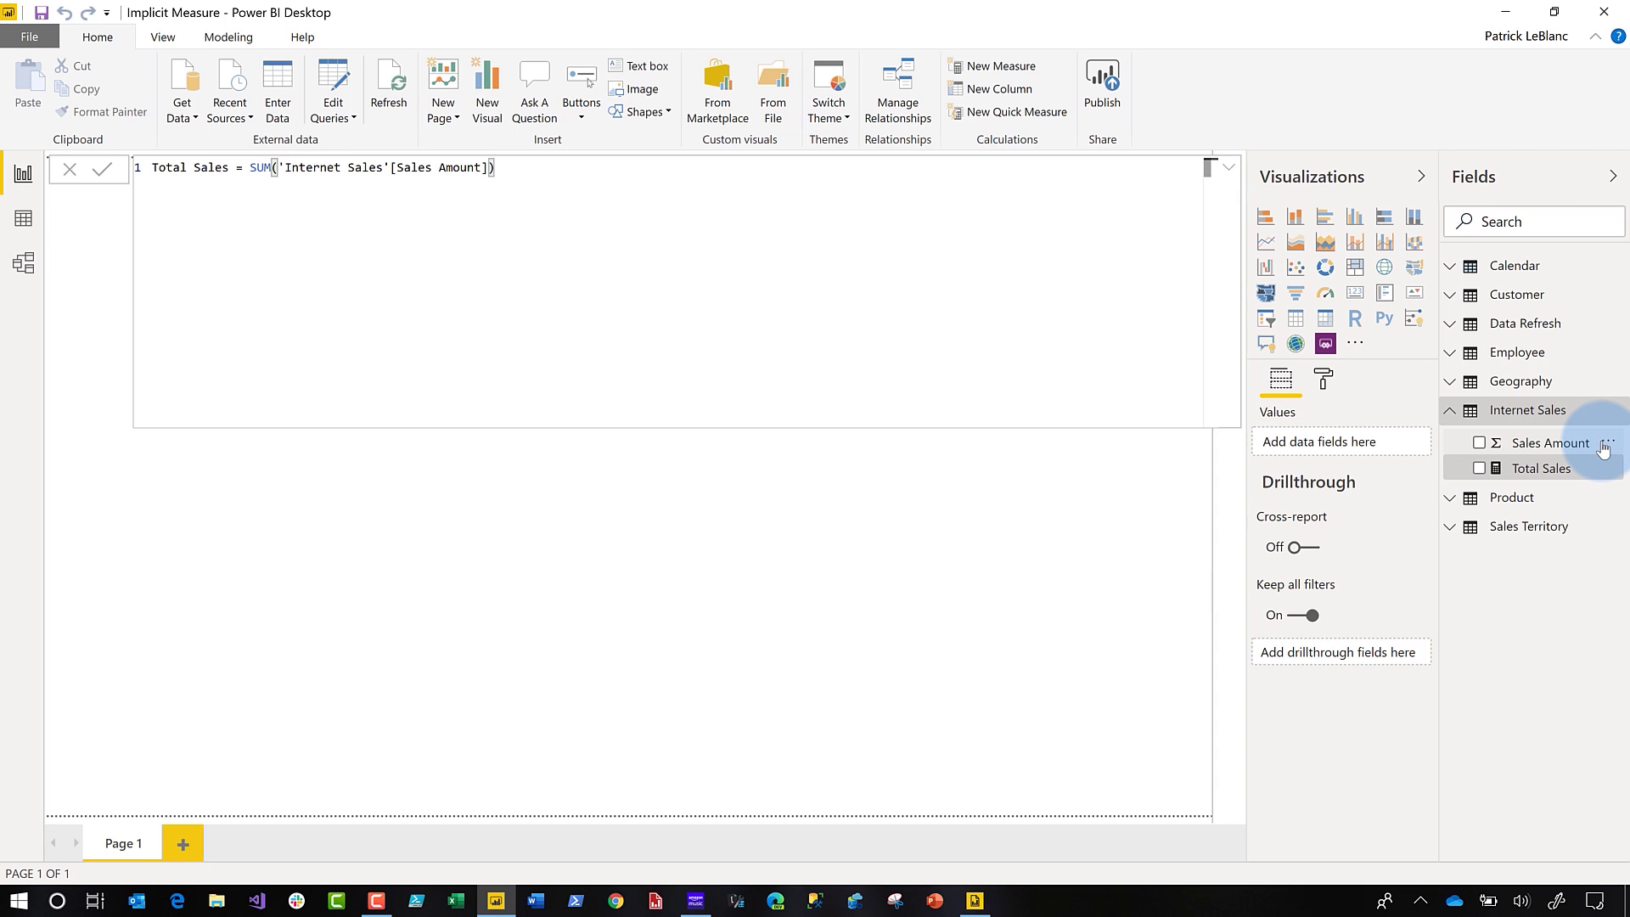
left_click(1605, 448)
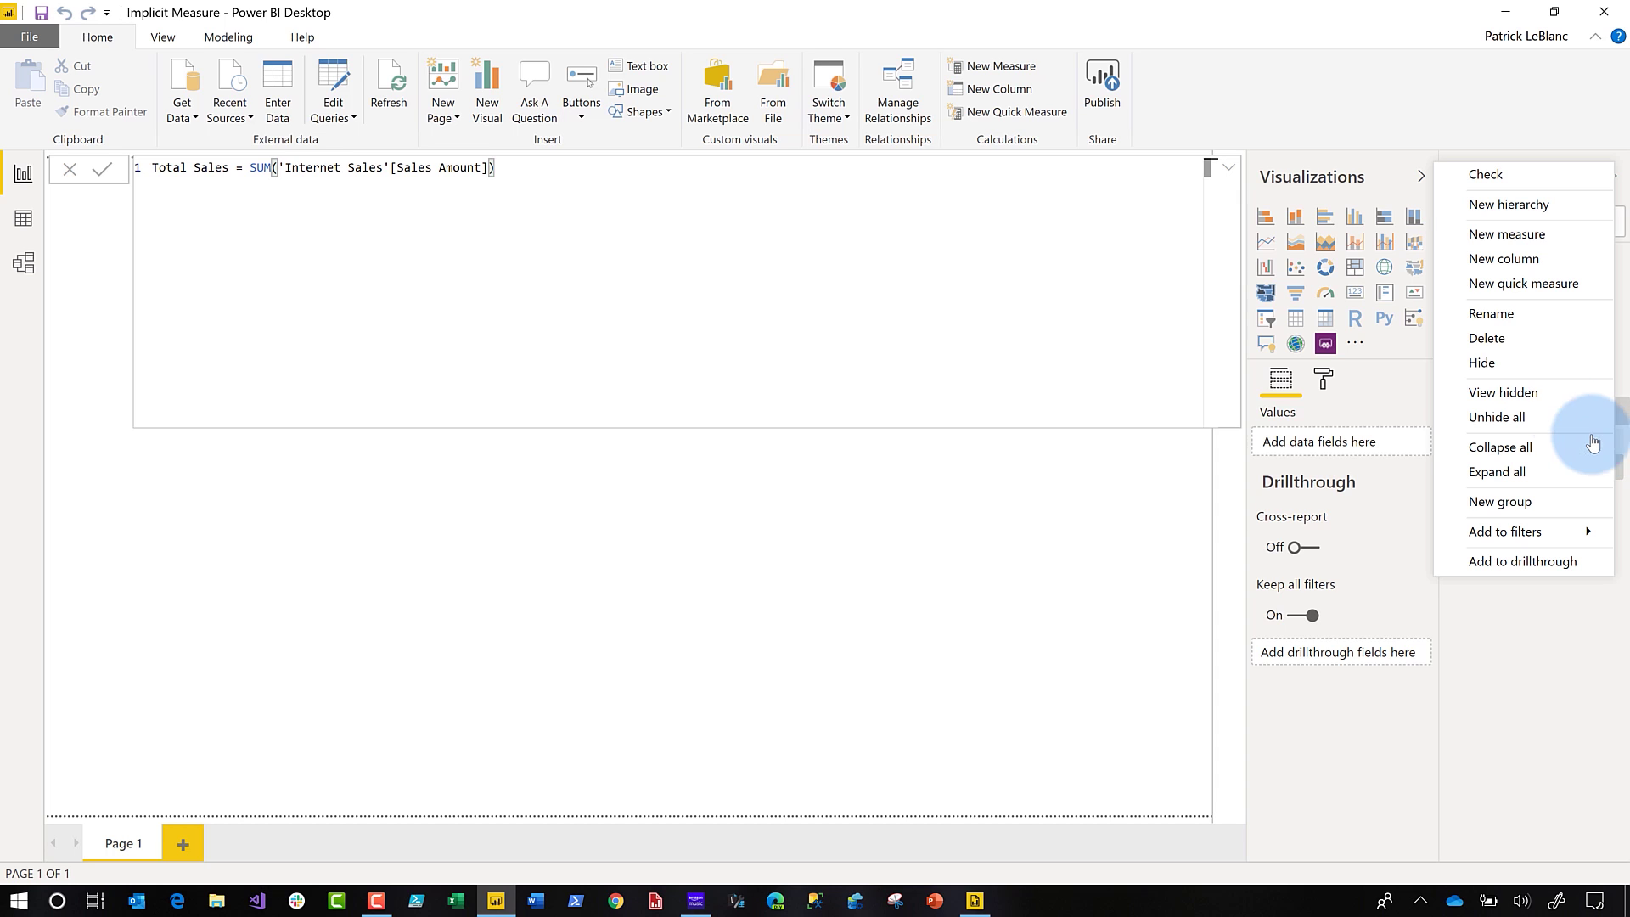
left_click(1483, 363)
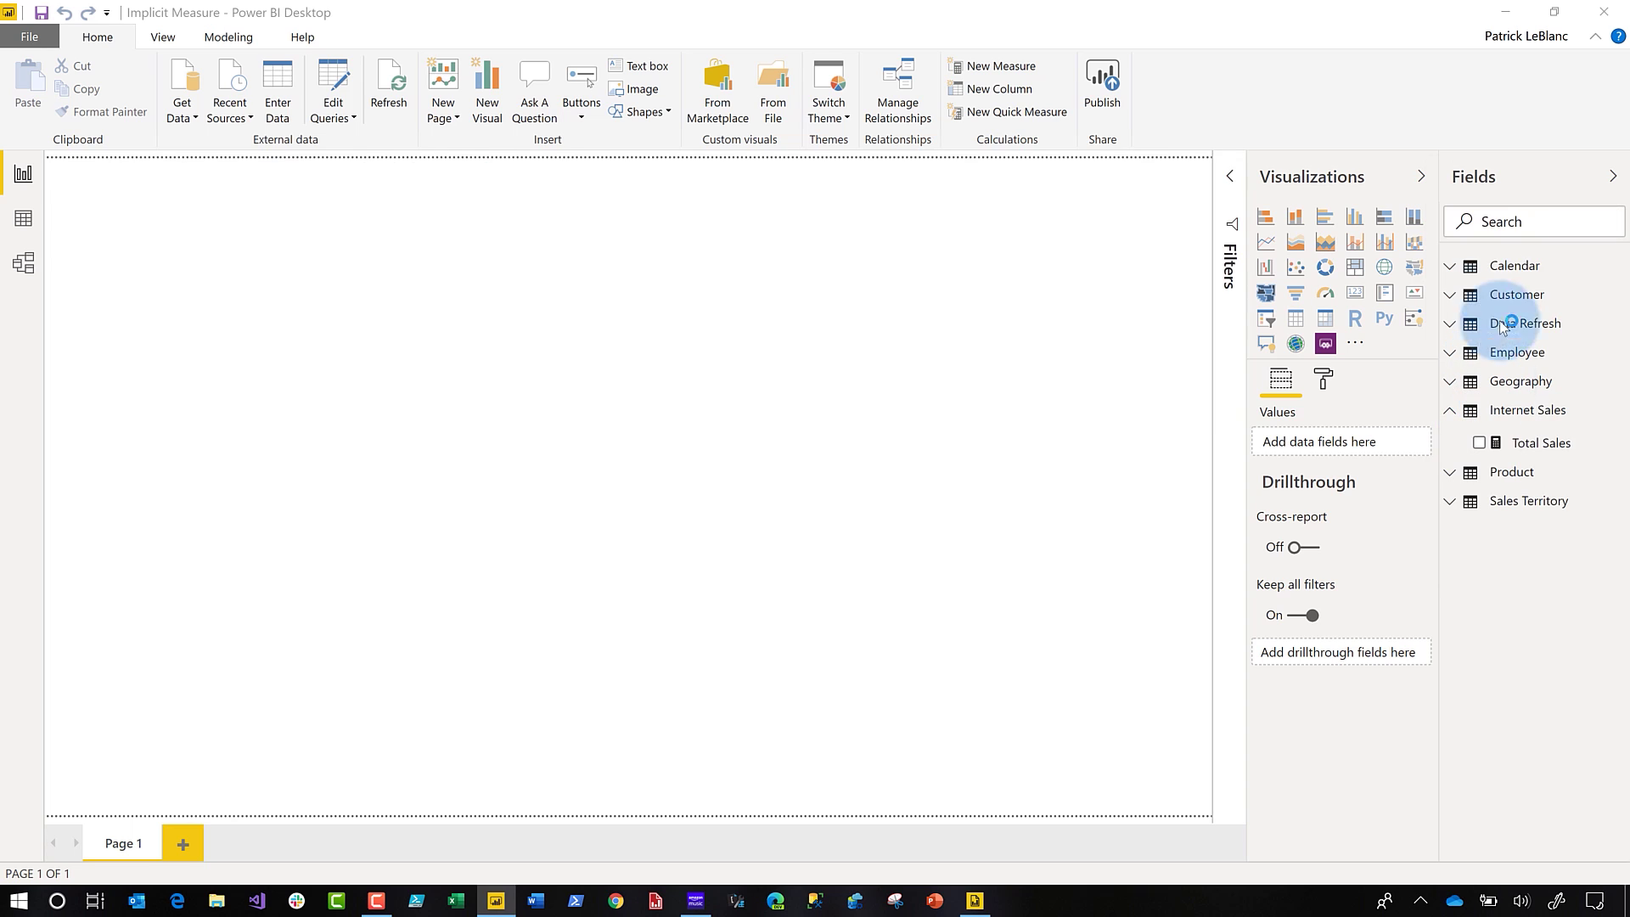
left_click(113, 1)
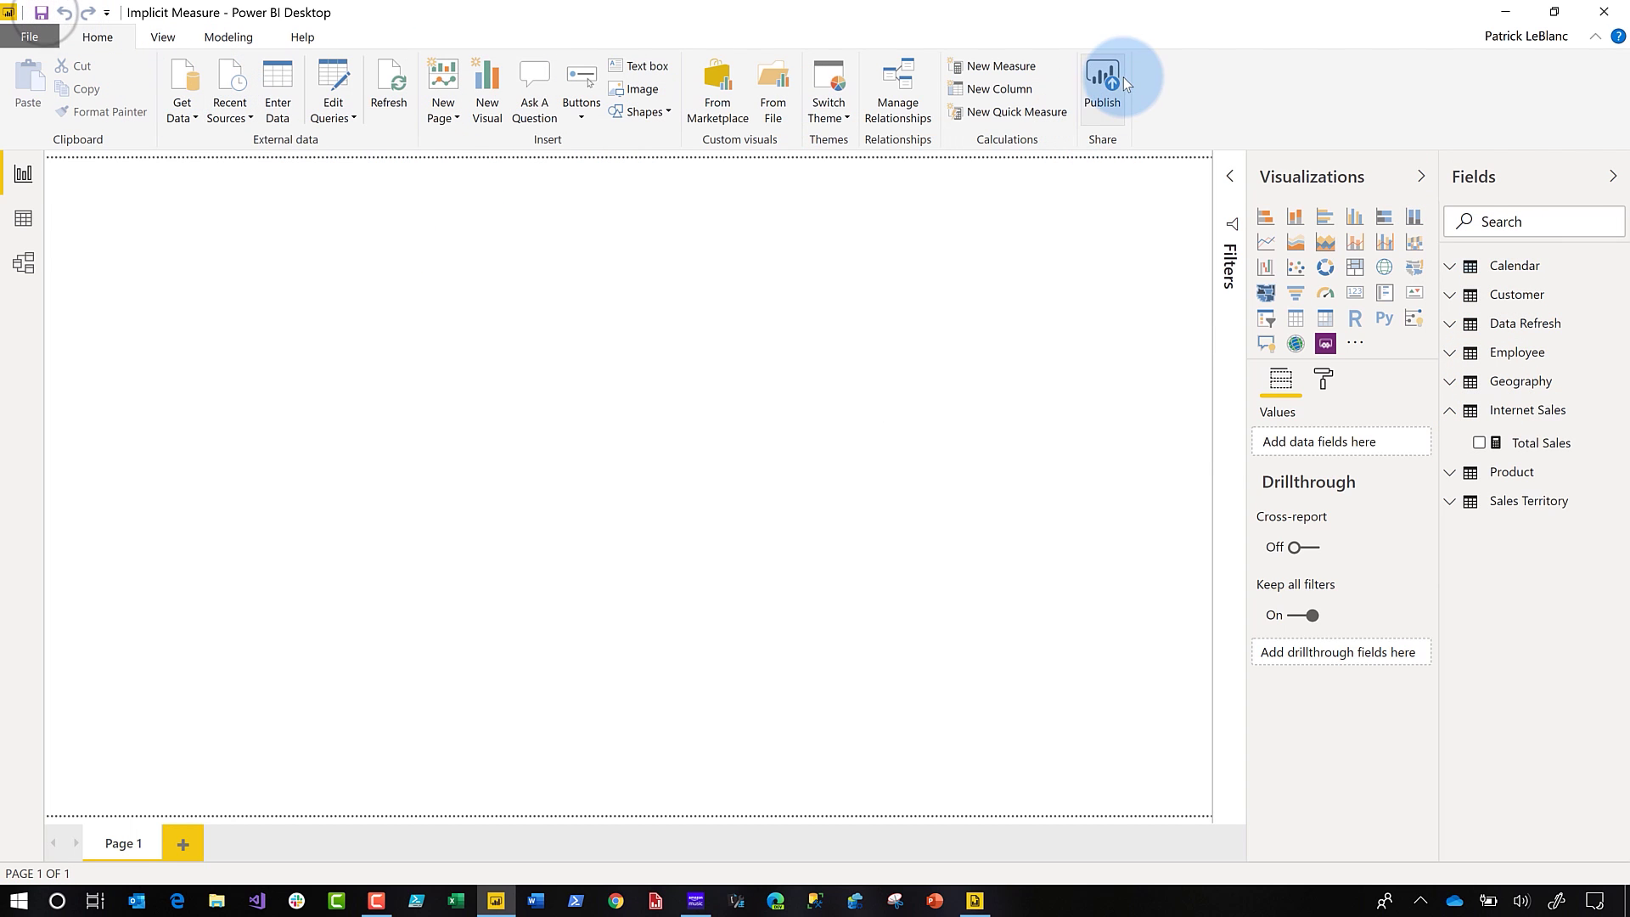
left_click(1100, 89)
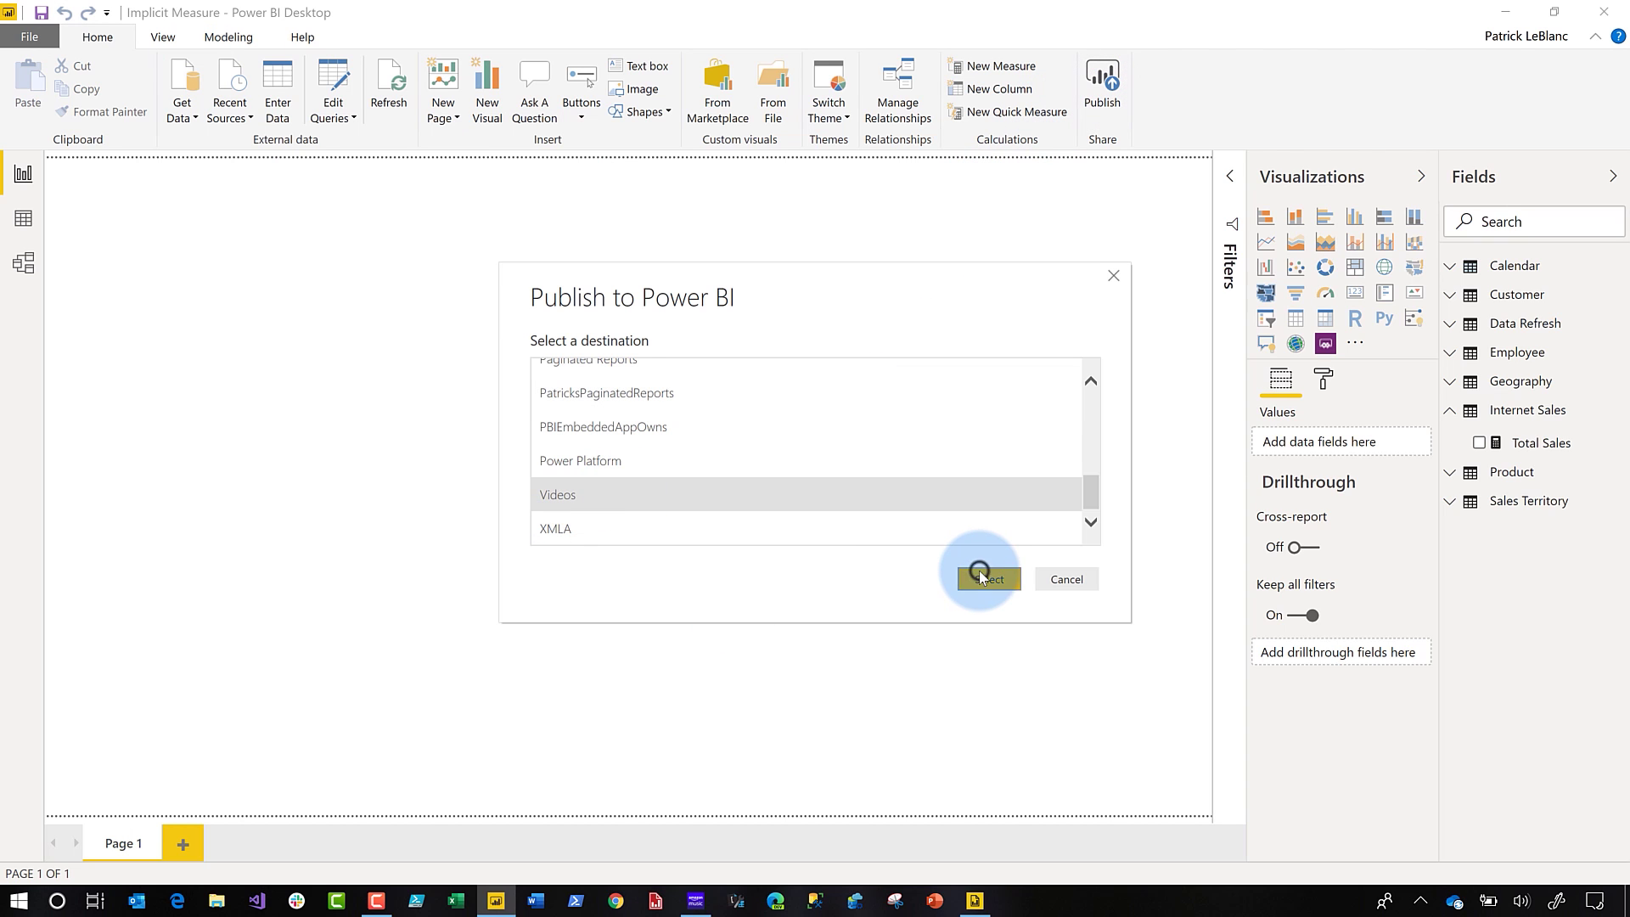
Step: Publish to Videos, replacing the existing Implicit Measure dataset, then return to Report Builder
left_click(985, 578)
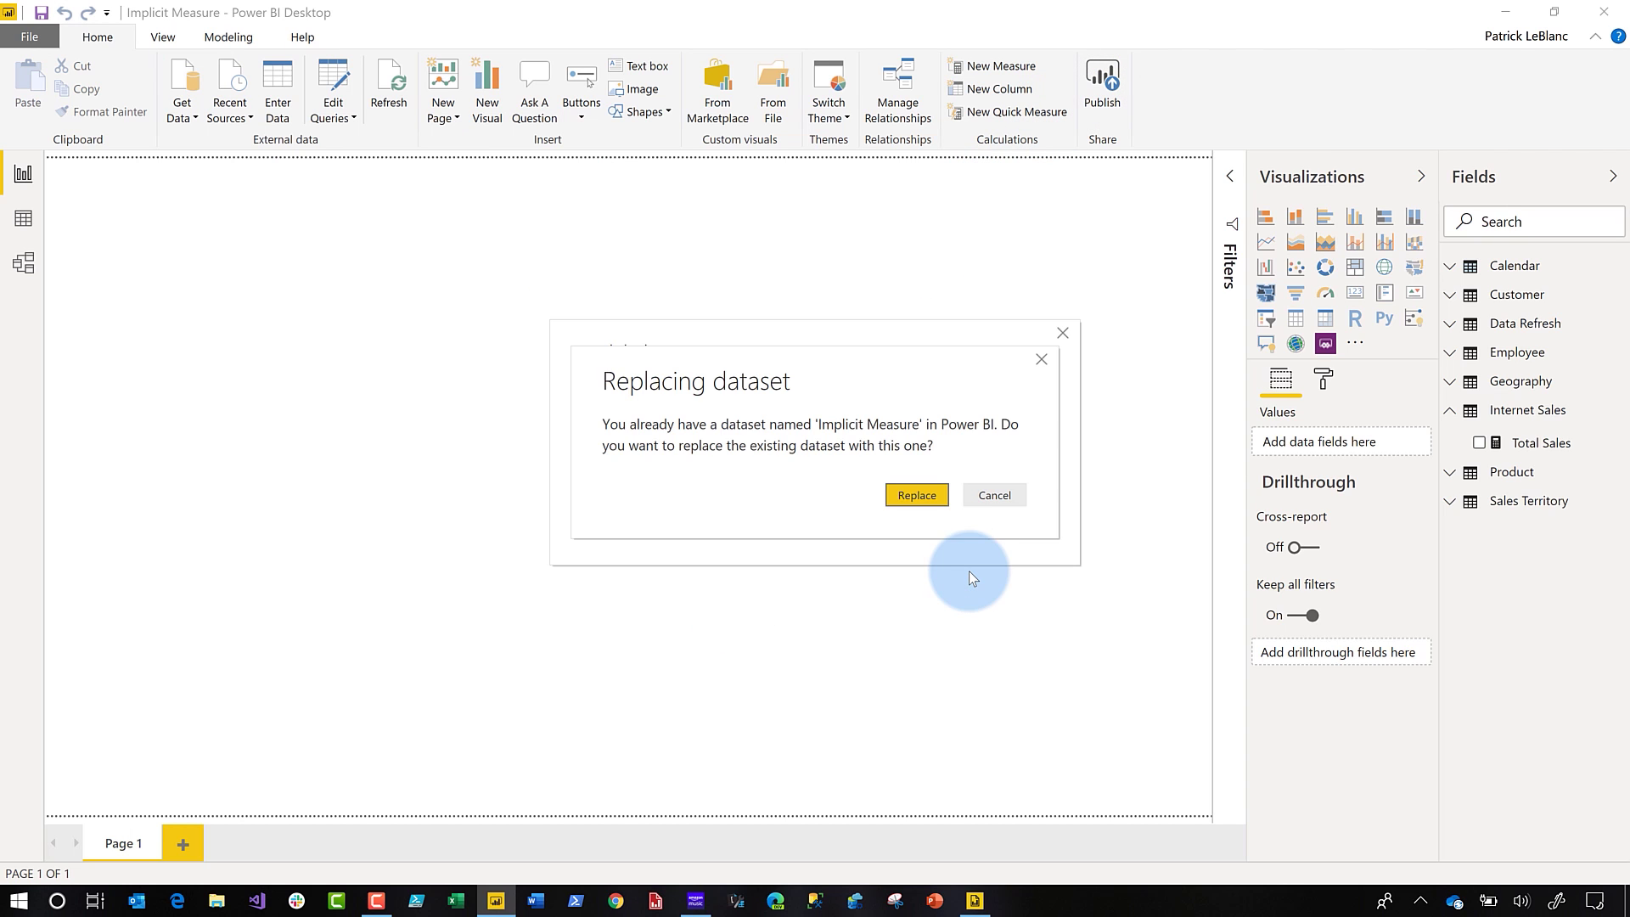
left_click(916, 495)
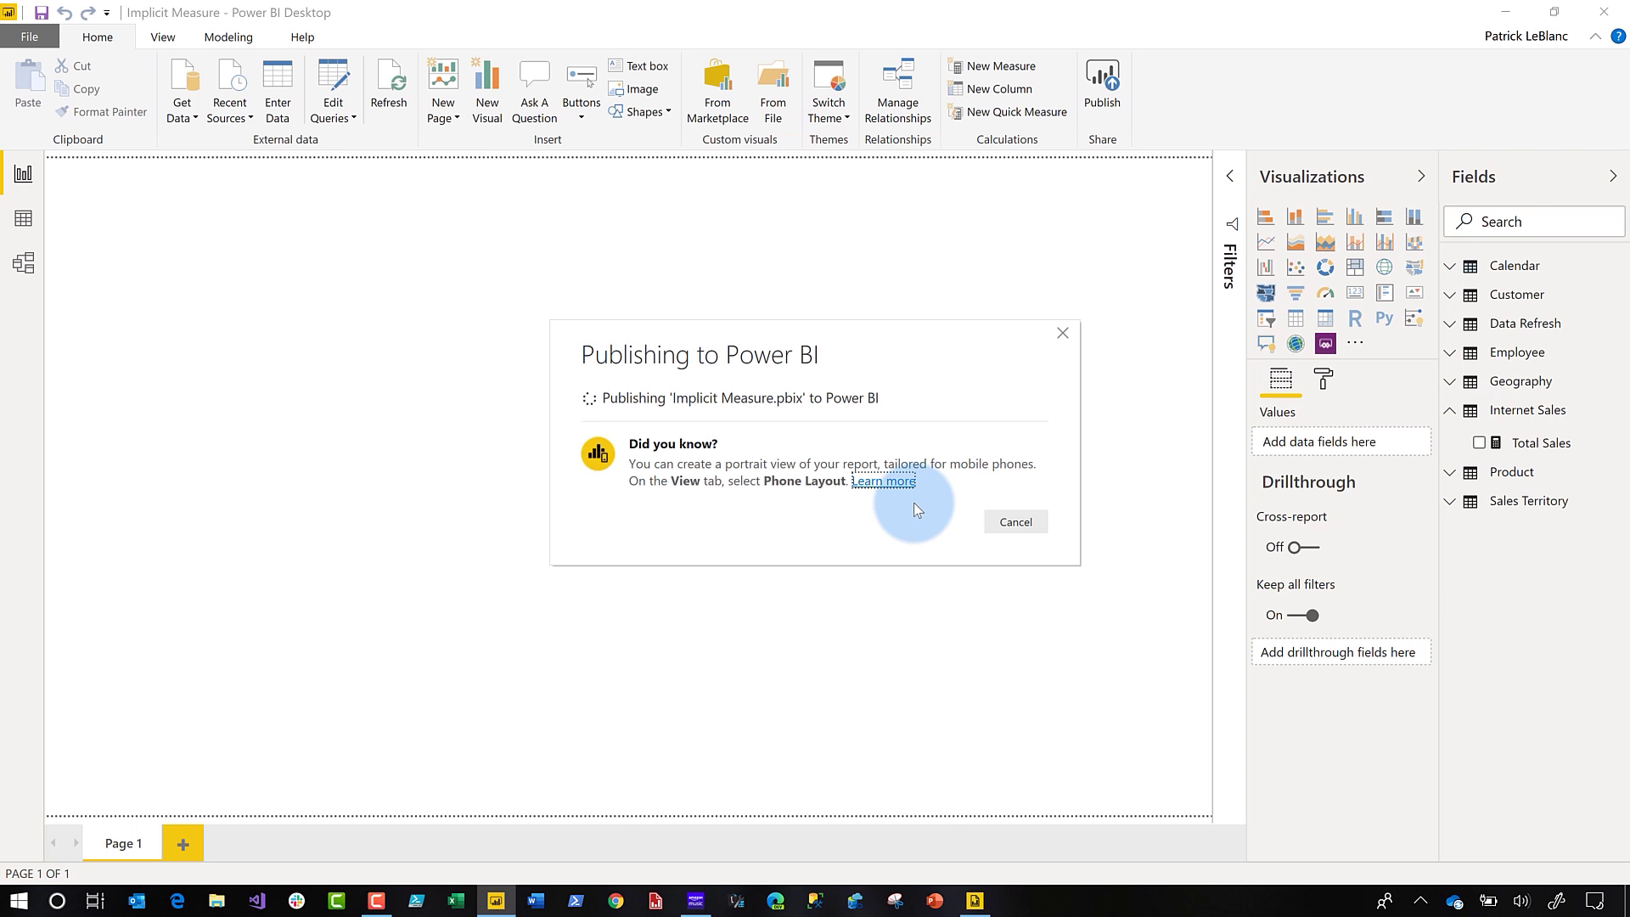
left_click(971, 909)
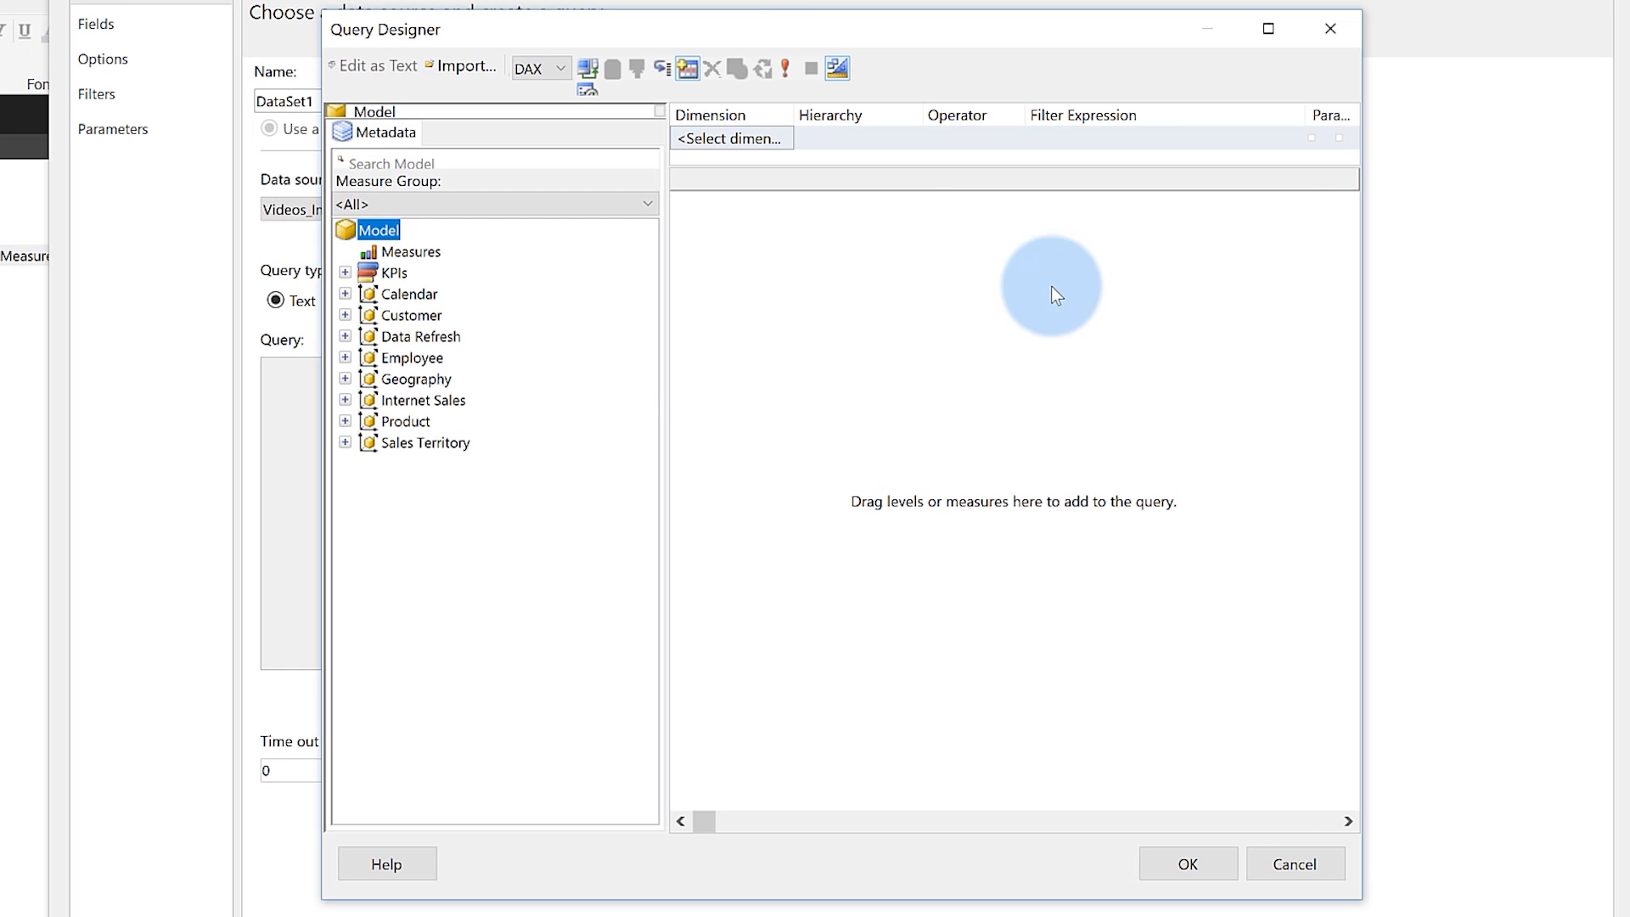
Step: Refresh the Query Designer metadata and expand Measures > Internet Sales to show Total Sales
left_click(592, 73)
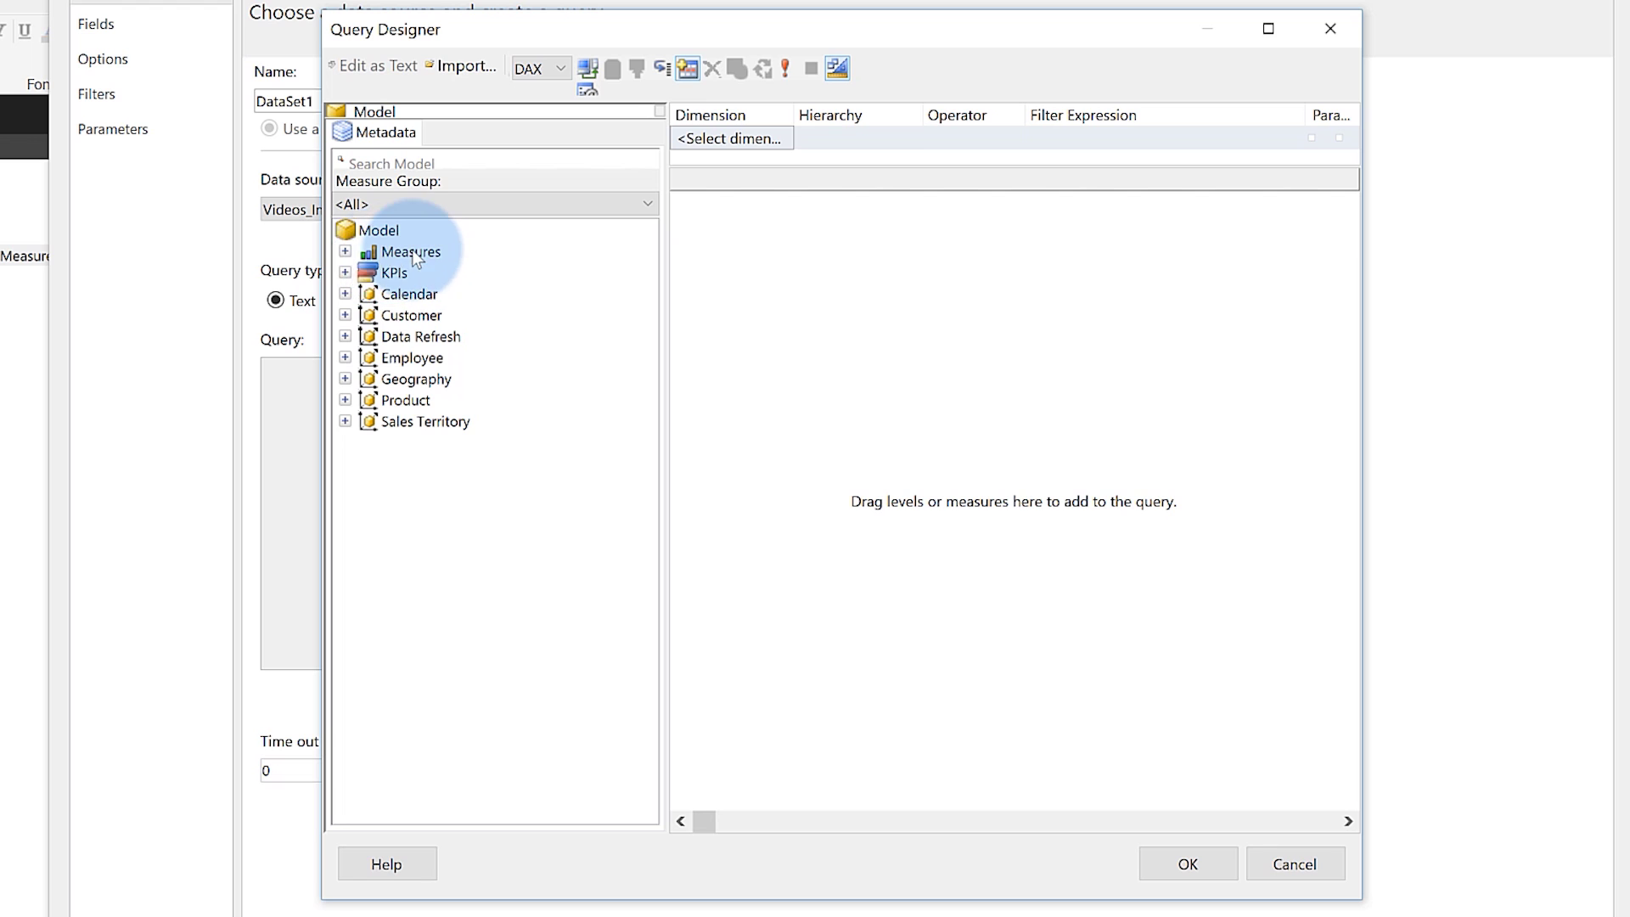
left_click(343, 251)
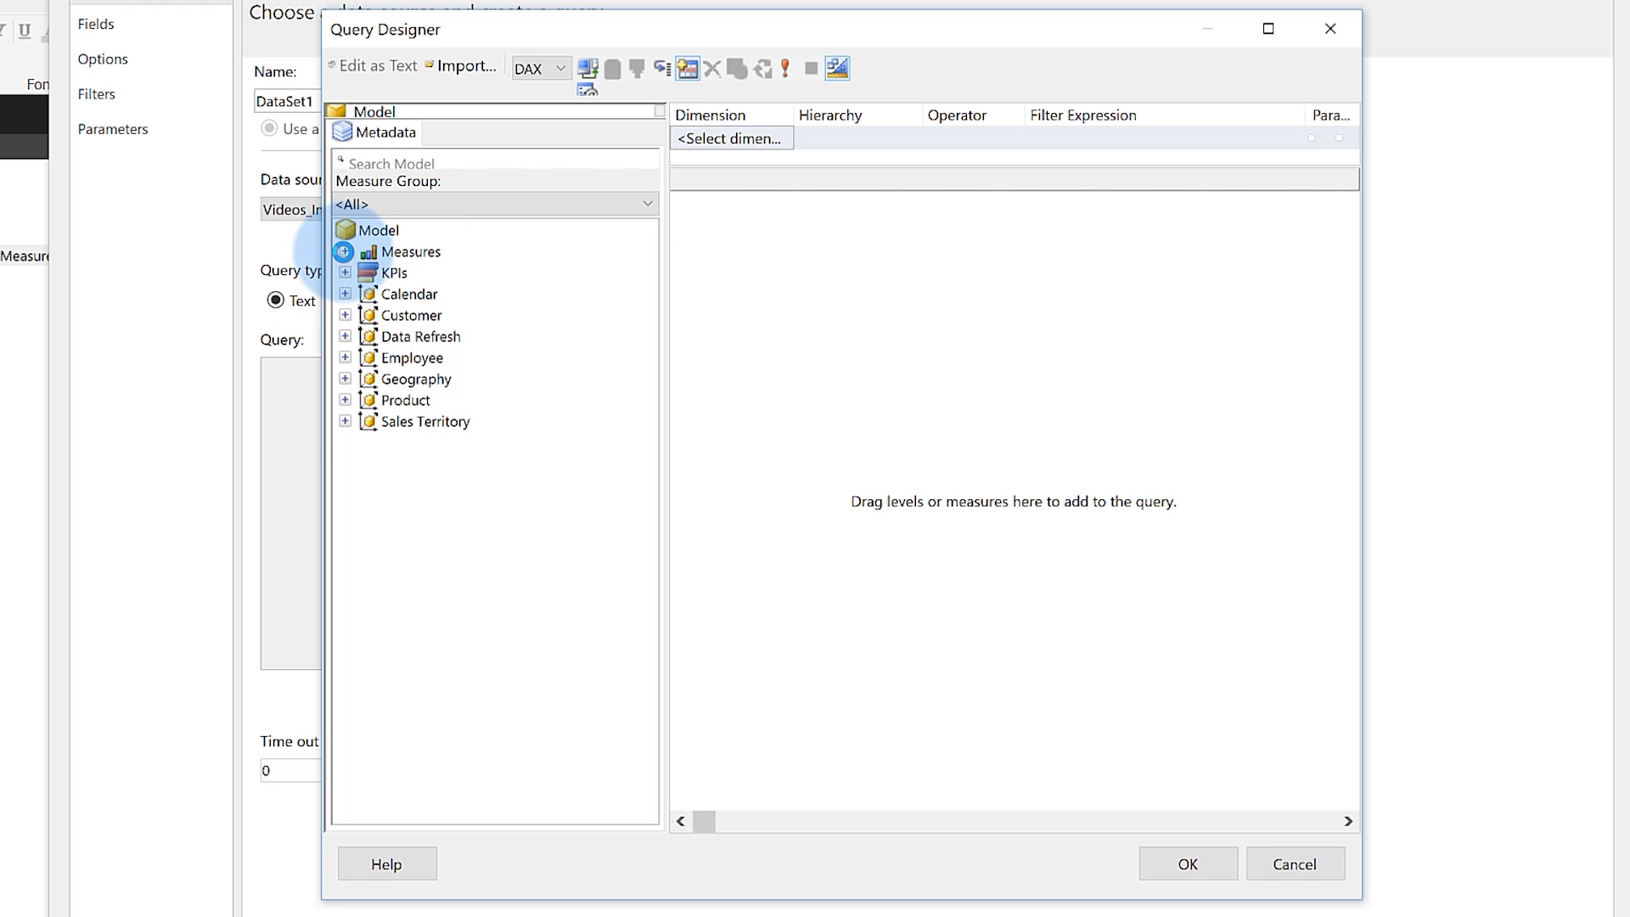
left_click(367, 273)
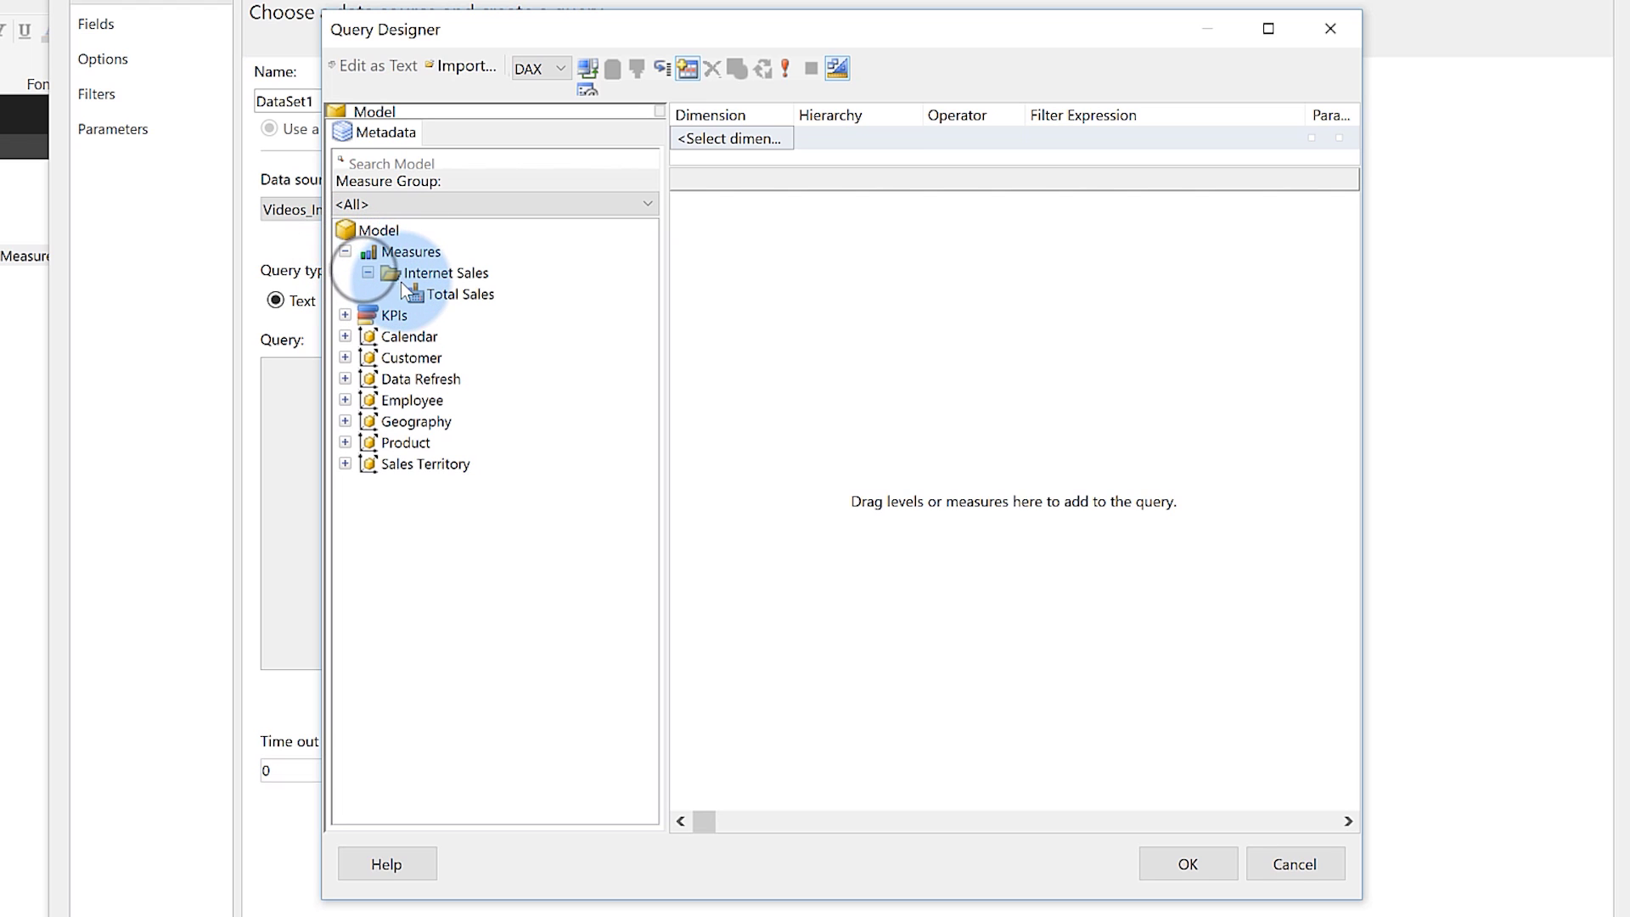